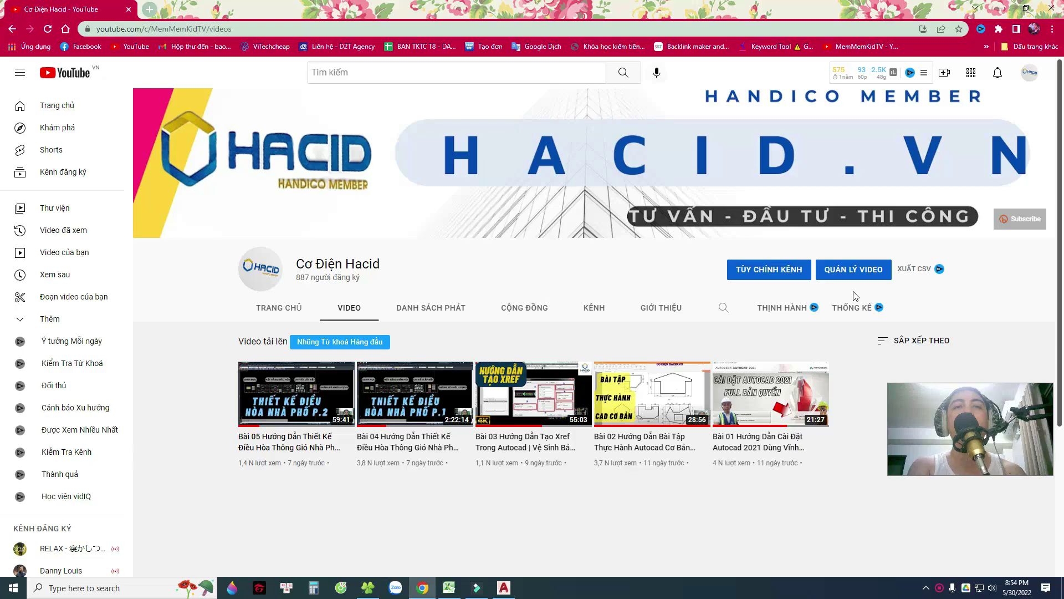
Open a blank new Chrome tab beside the YouTube channel's video list
{"action": "left_click", "coordinate": [149, 9]}
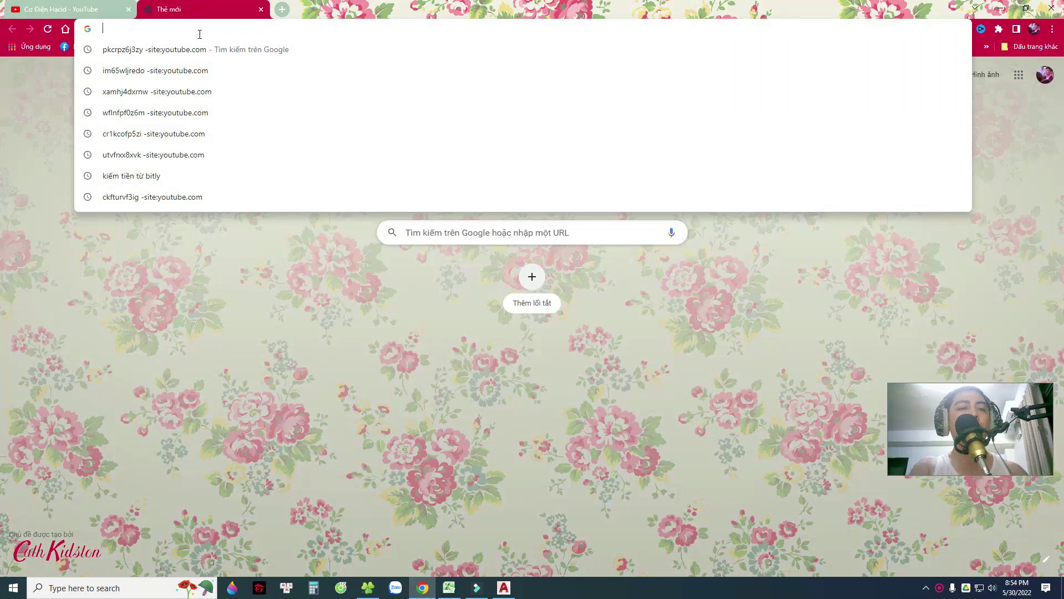
Search Google for the suggestion 'giao diện cad ribbon'
{"action": "type", "text": "giao diện cad"}
{"action": "key", "text": "Down"}
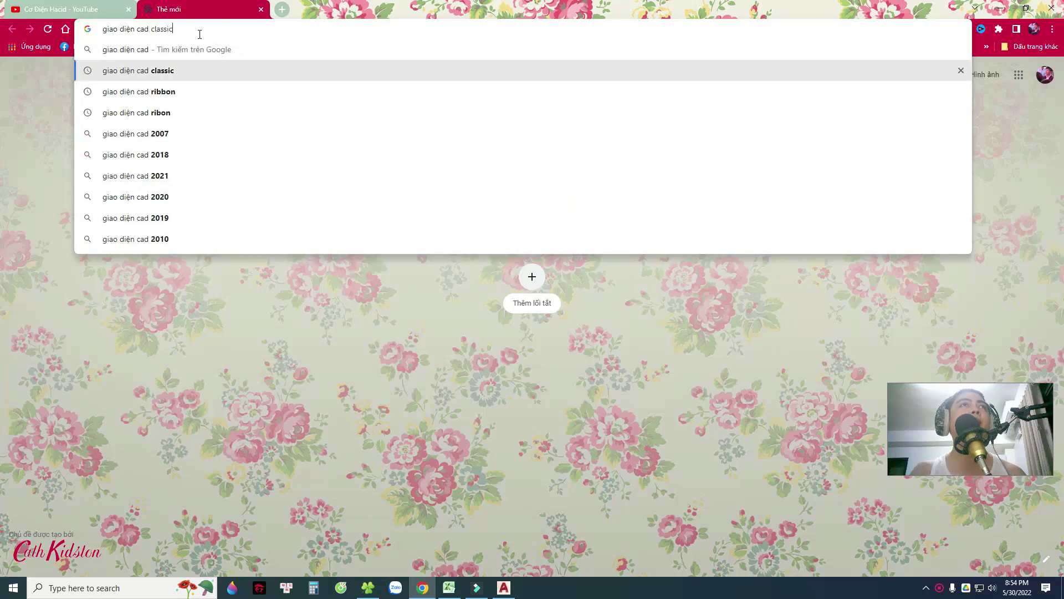
{"action": "key", "text": "Down"}
{"action": "key", "text": "Return"}
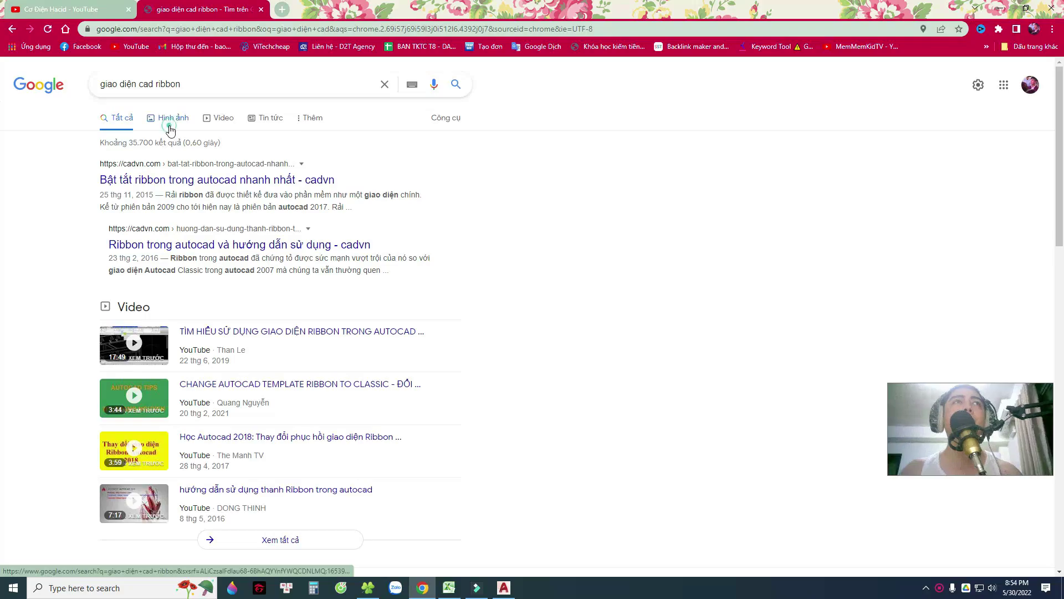
Show image results and preview the CAD 2018-to-Classic interface screenshot
{"action": "left_click", "coordinate": [170, 119]}
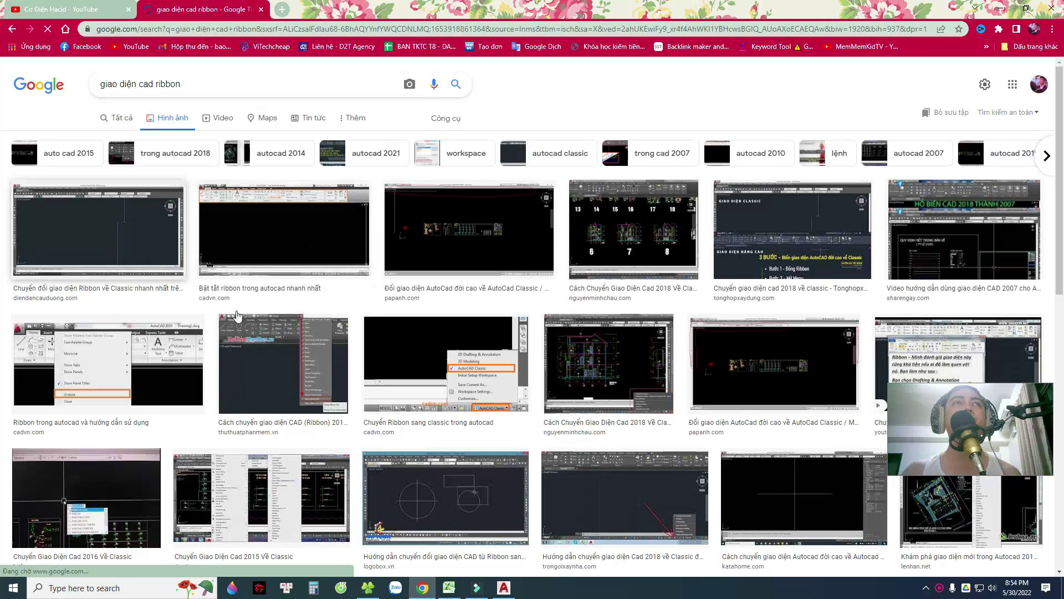
{"action": "left_click", "coordinate": [657, 243]}
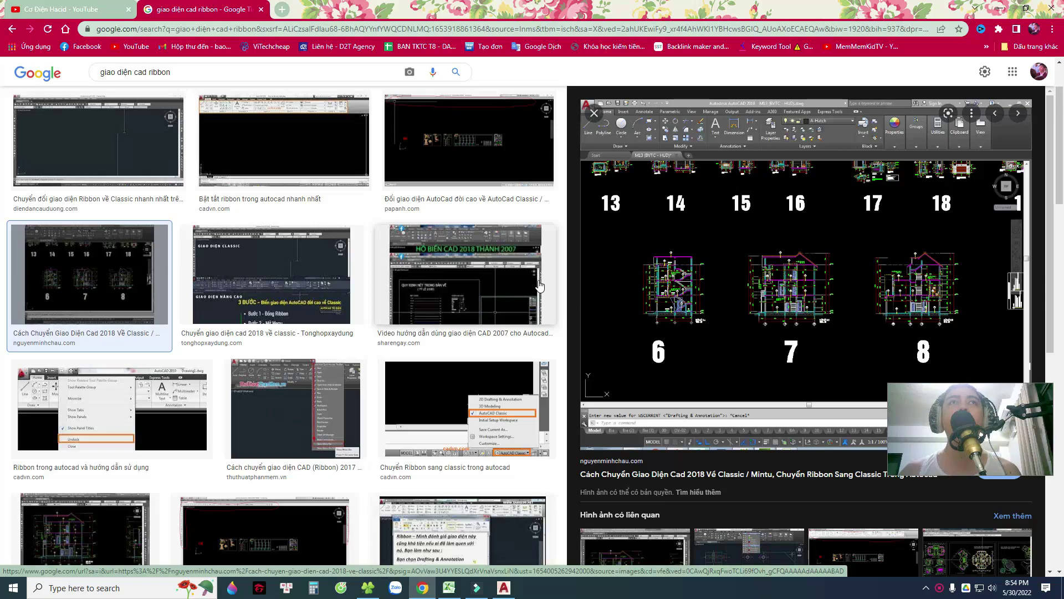
{"action": "right_click", "coordinate": [655, 227]}
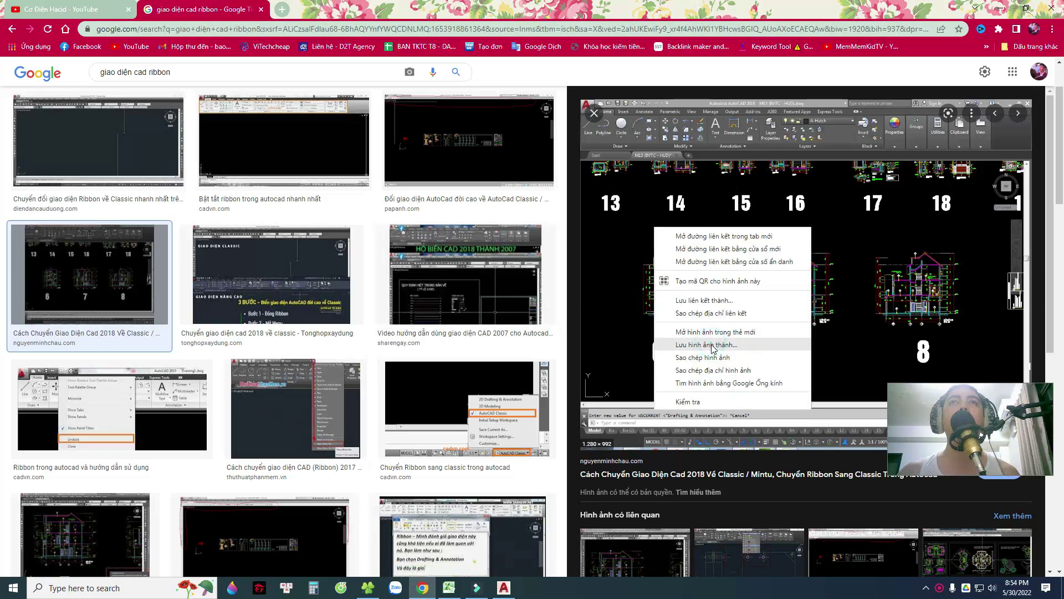
Save the preview to the Desktop as imager_1104, then search images for 'giao diện cad classic'
{"action": "left_click", "coordinate": [714, 345]}
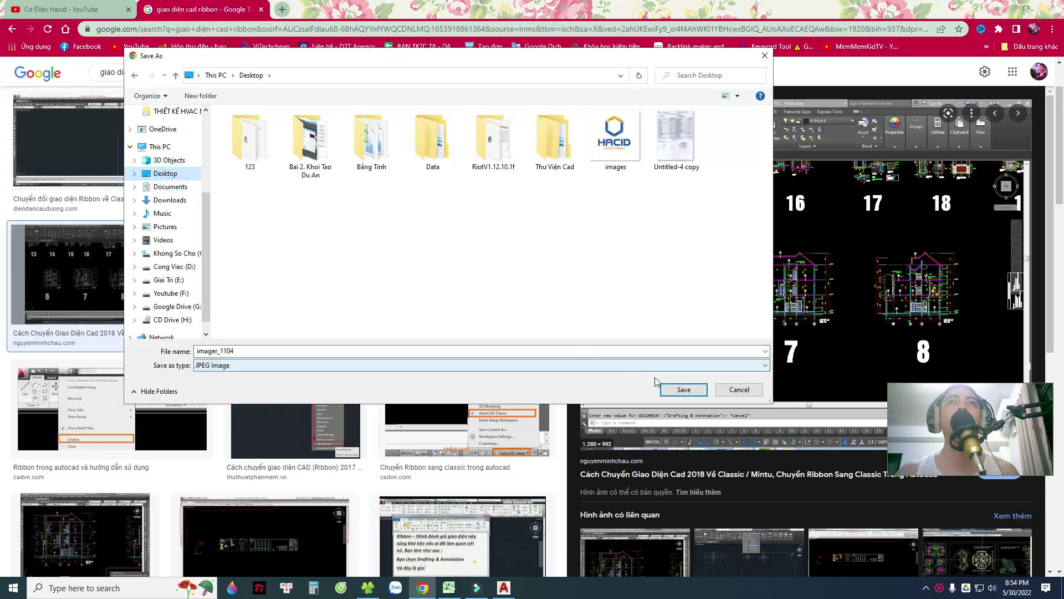
{"action": "left_click", "coordinate": [680, 389]}
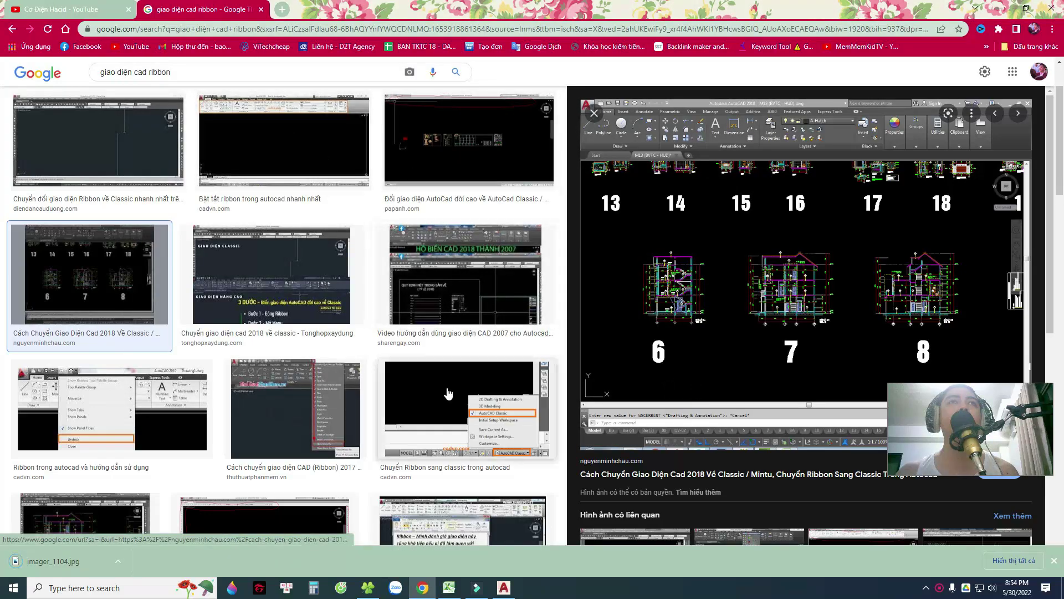
{"action": "left_click", "coordinate": [214, 73]}
{"action": "key", "text": "BackSpace"}
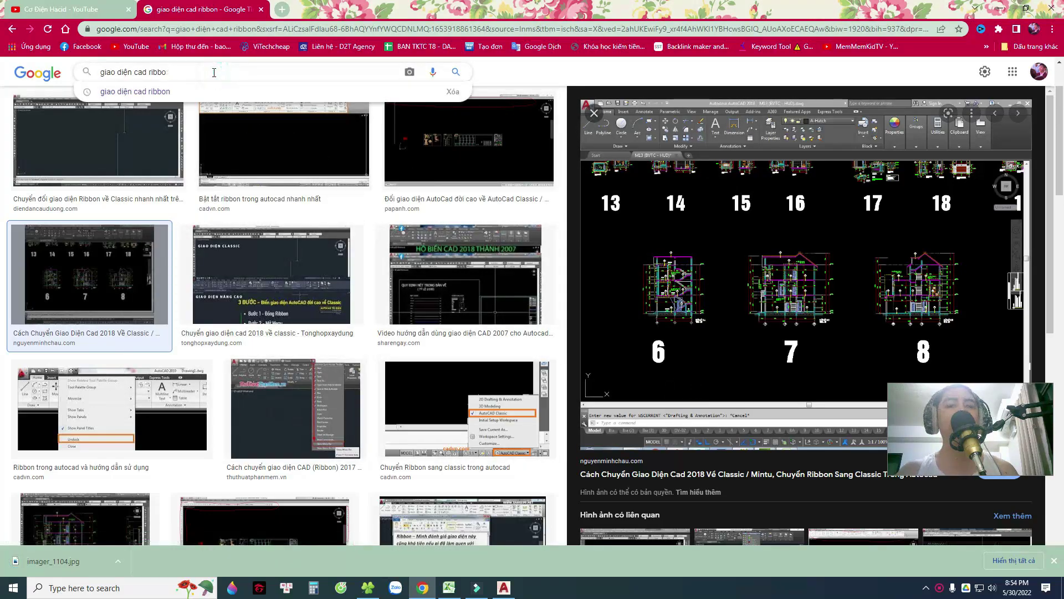
{"action": "key", "text": "BackSpace"}
{"action": "key", "text": "BackSpace"}
{"action": "key", "text": "BackSpace"}
{"action": "type", "text": "clas"}
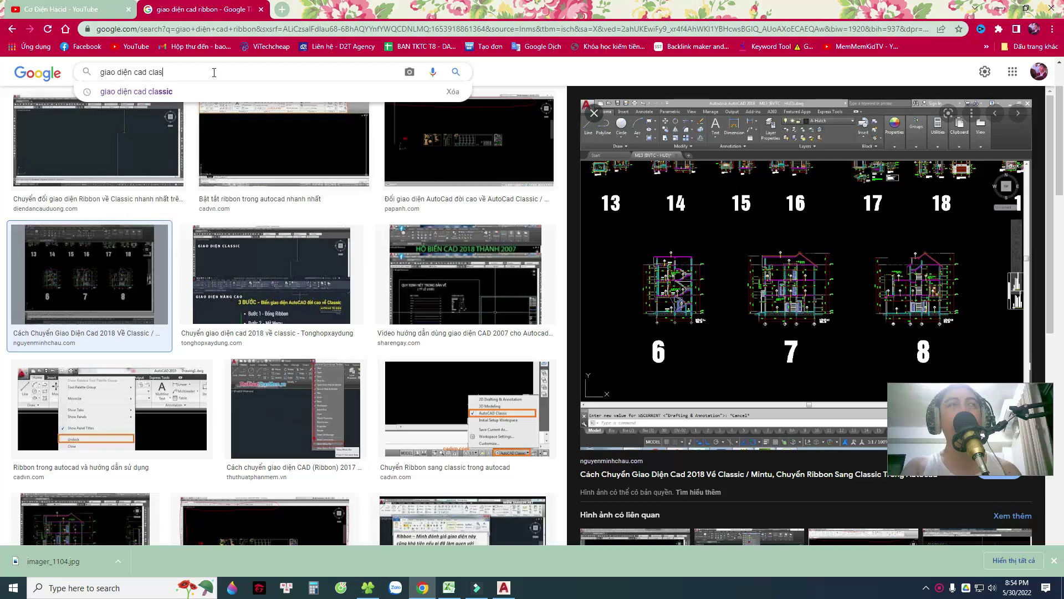
{"action": "type", "text": "sic"}
{"action": "key", "text": "Return"}
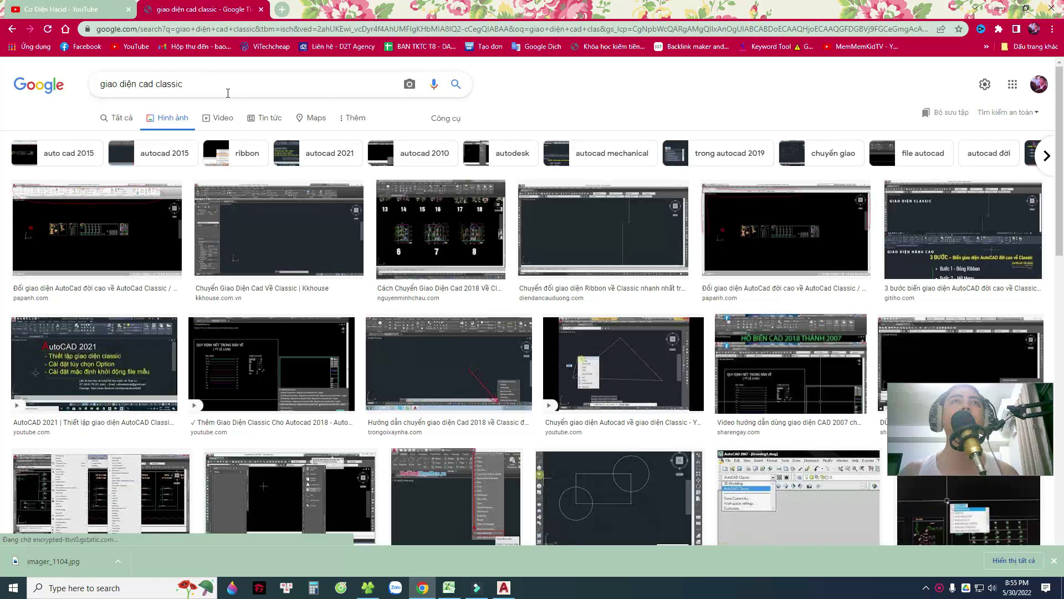
Save the Ribbon-to-Classic screenshot as autocad 2018 and open both downloaded images
{"action": "left_click", "coordinate": [631, 242]}
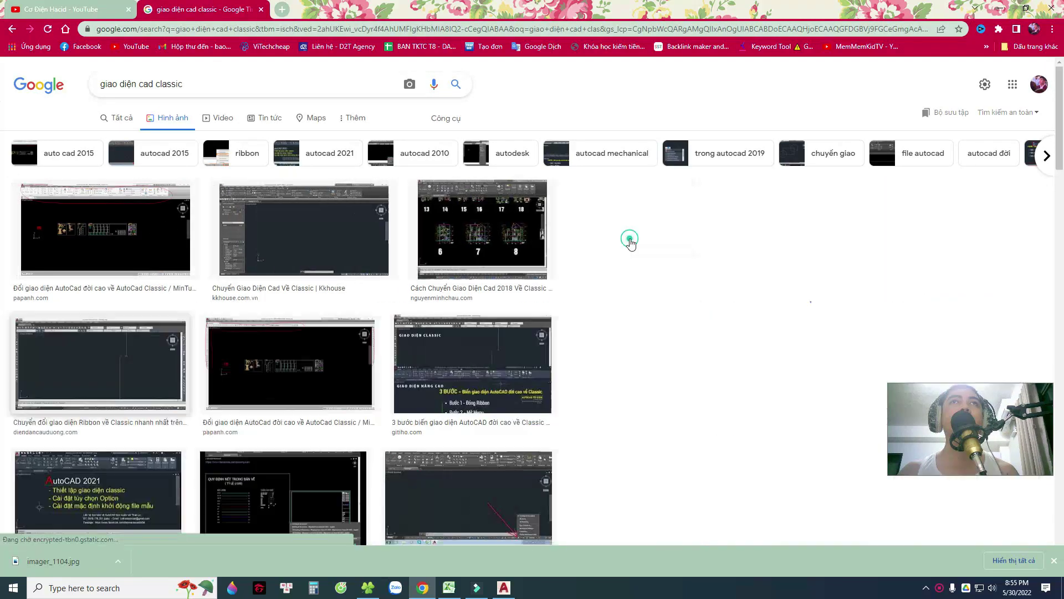
{"action": "right_click", "coordinate": [803, 209]}
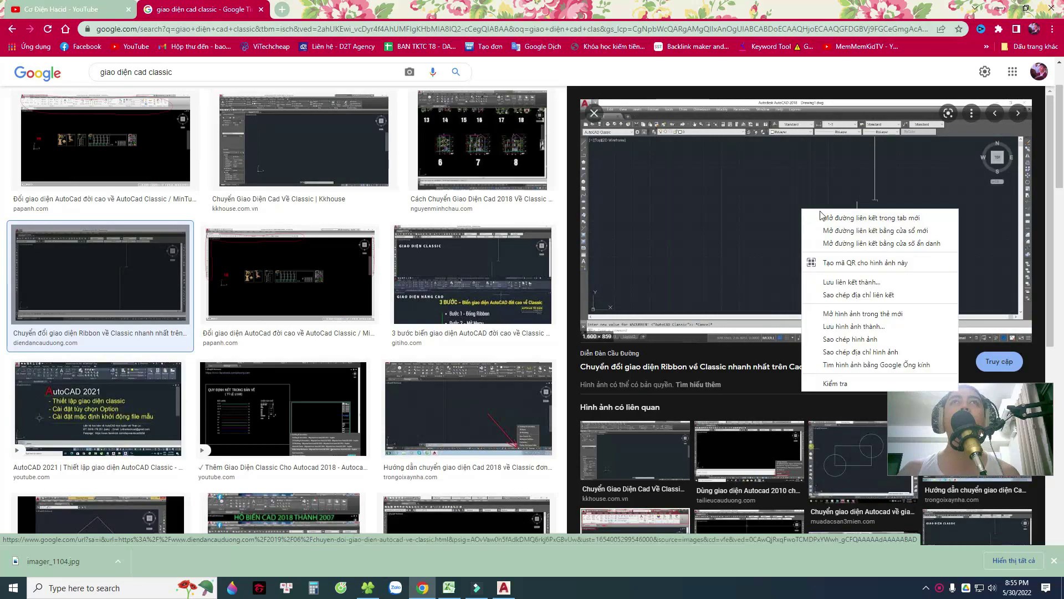
{"action": "left_click", "coordinate": [862, 326]}
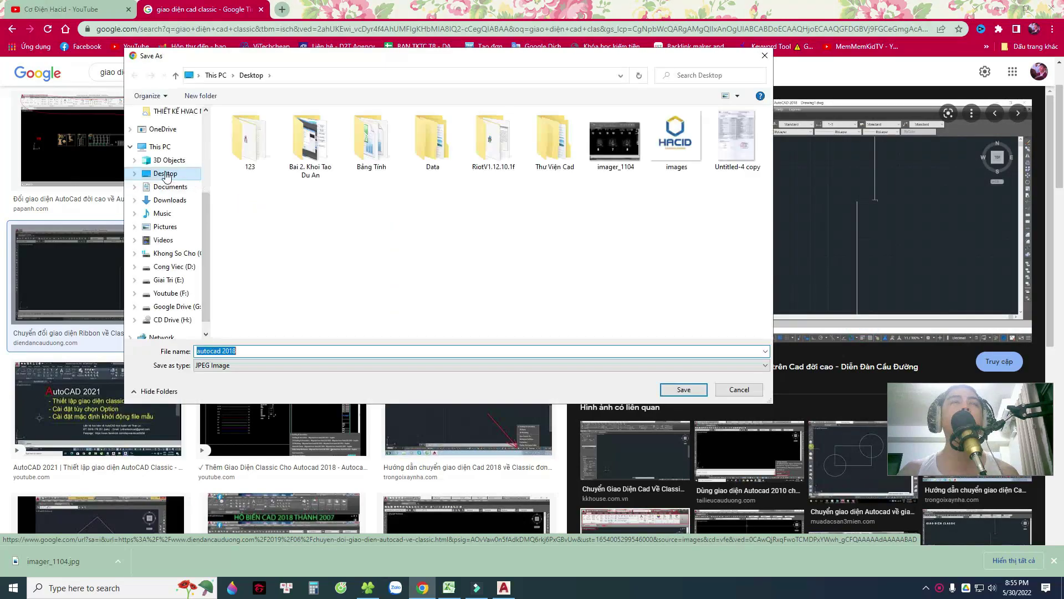
{"action": "left_click", "coordinate": [684, 389]}
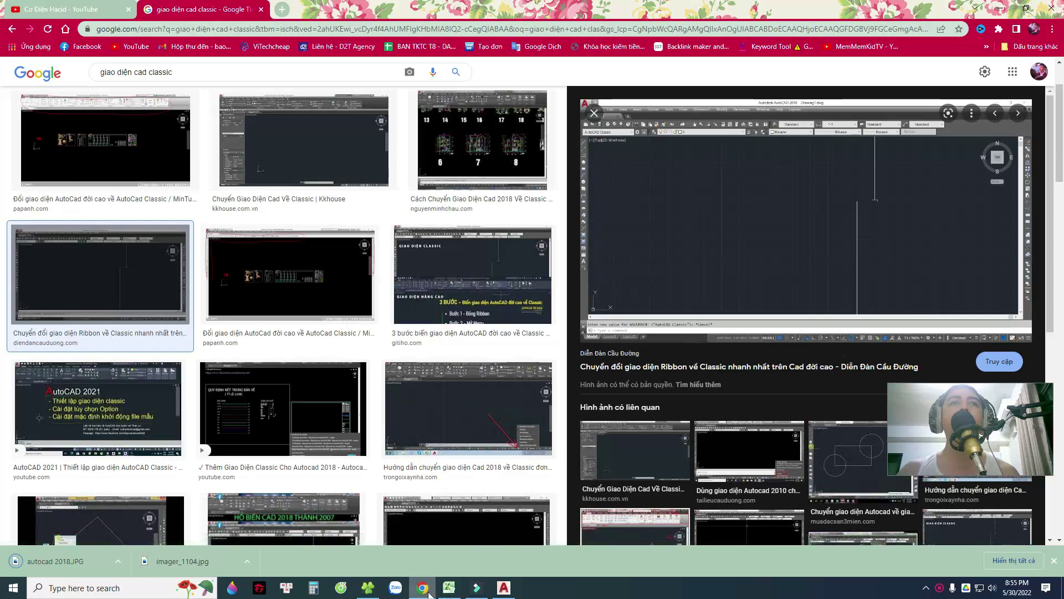
{"action": "left_click", "coordinate": [183, 561]}
{"action": "left_click", "coordinate": [64, 560]}
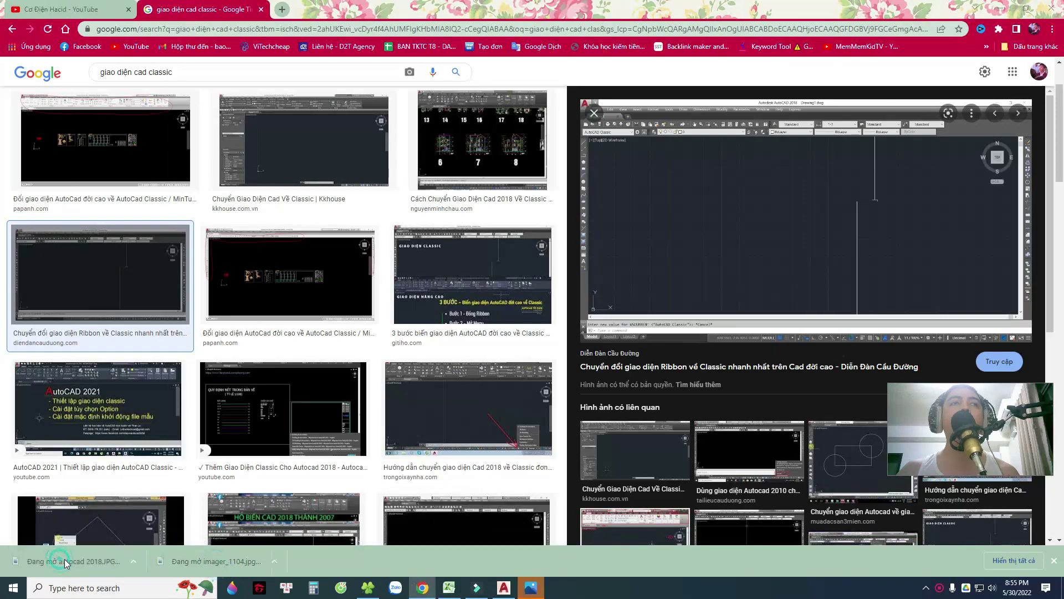
Rearrange the Photos and Chrome windows, close the downloads list, and show the bare desktop
{"action": "left_click_drag", "start_coordinate": [610, 39], "coordinate": [365, 35]}
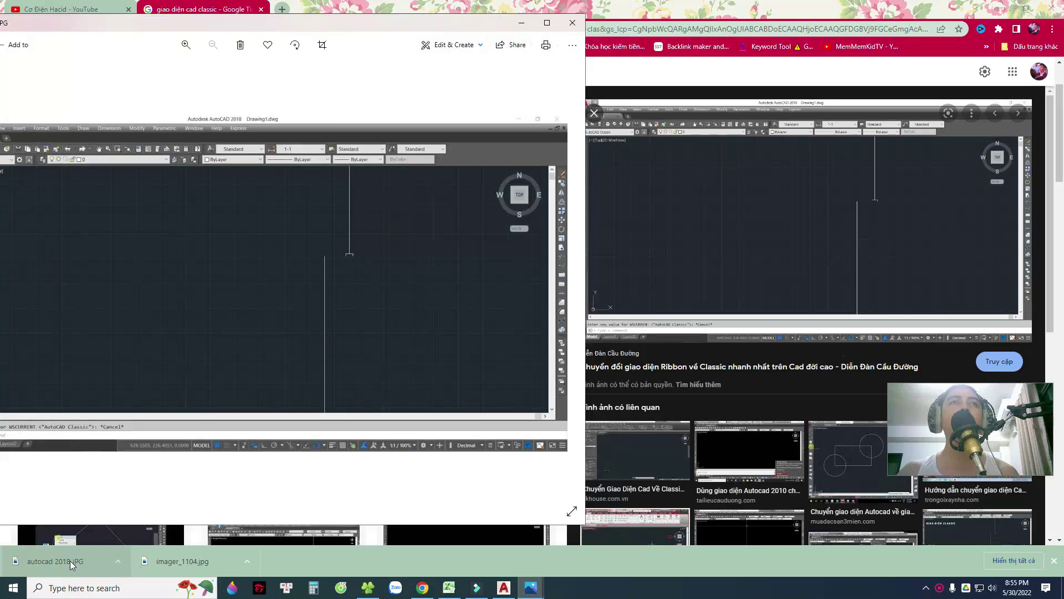
{"action": "left_click", "coordinate": [70, 561]}
{"action": "left_click", "coordinate": [826, 8]}
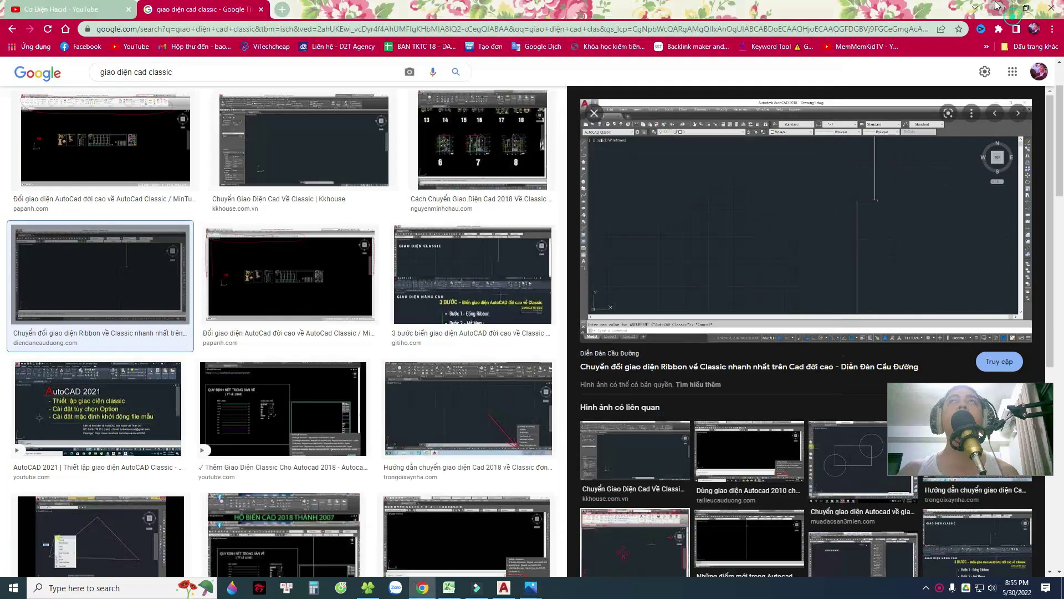
{"action": "double_click", "coordinate": [793, 9]}
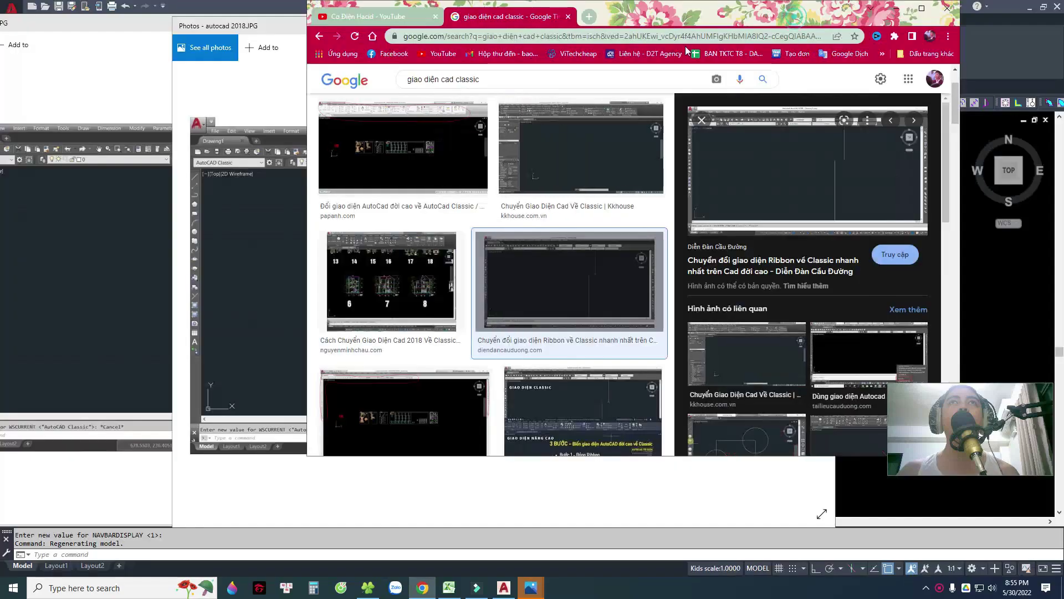
{"action": "left_click_drag", "start_coordinate": [720, 14], "coordinate": [646, 14]}
{"action": "left_click", "coordinate": [353, 26]}
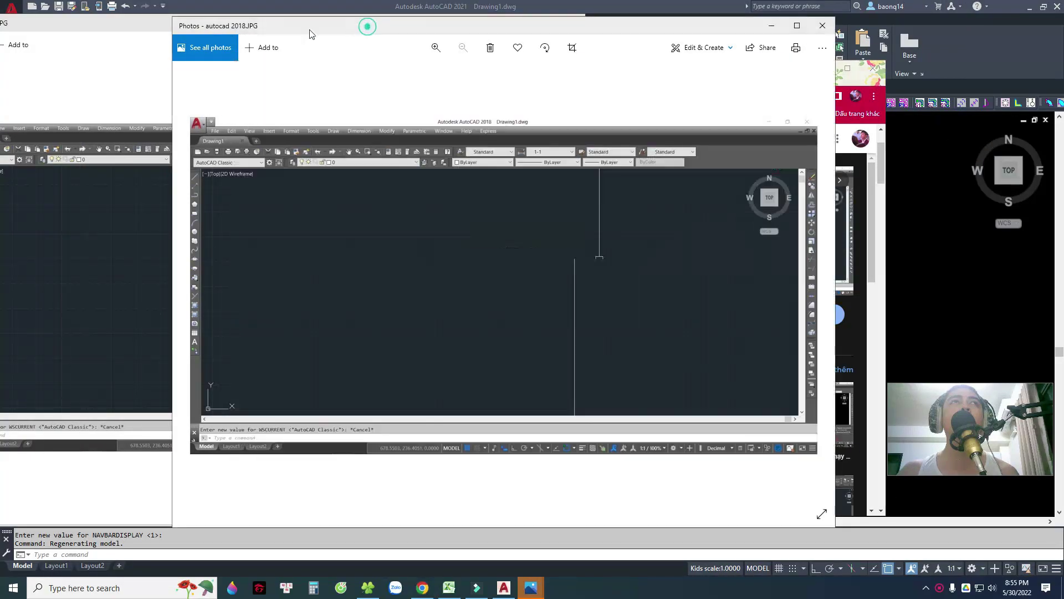
{"action": "left_click_drag", "start_coordinate": [352, 26], "coordinate": [118, 78]}
{"action": "key", "text": "super+d"}
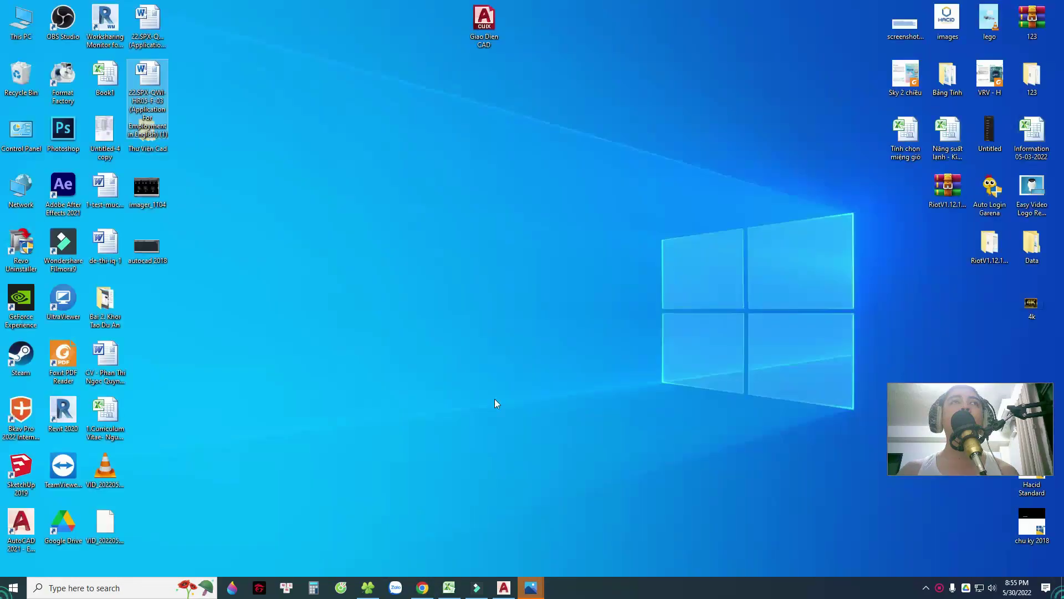
Open imager_1104.jpg and autocad 2018.JPG from the desktop in Photos
{"action": "double_click", "coordinate": [141, 191]}
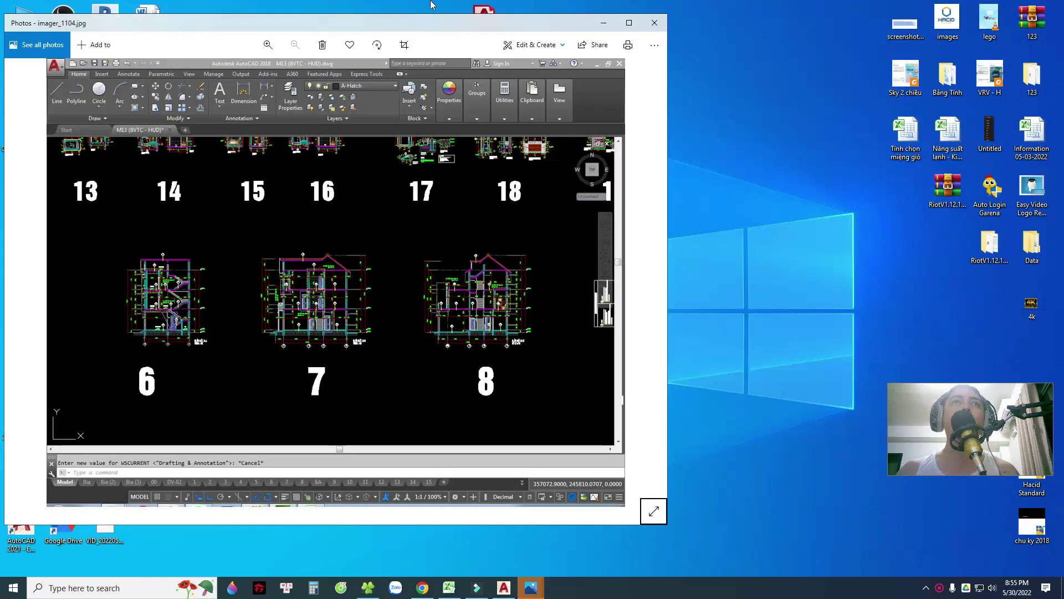
{"action": "left_click_drag", "start_coordinate": [432, 22], "coordinate": [853, 21]}
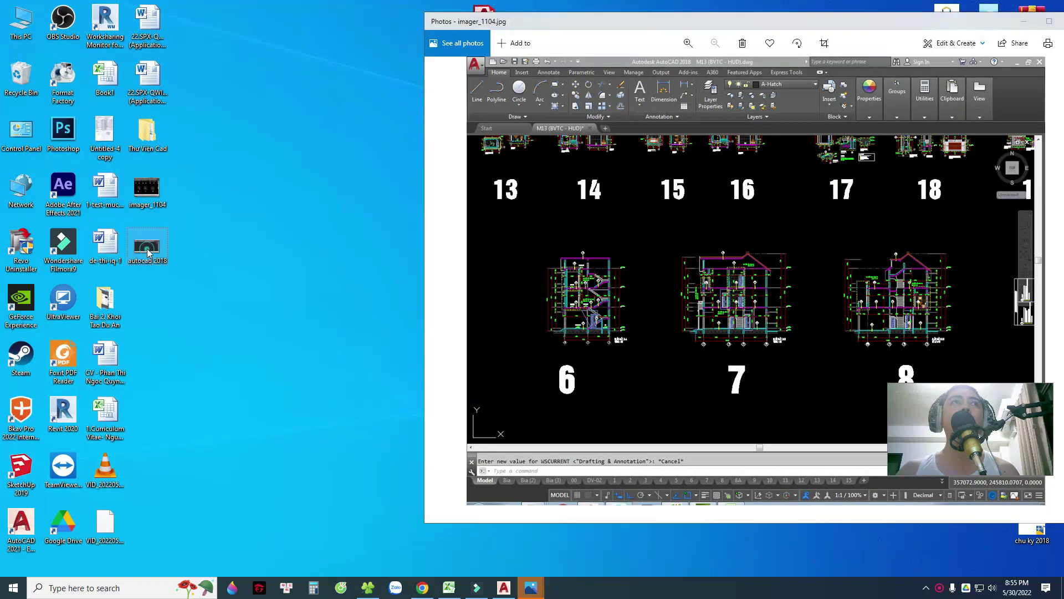
{"action": "double_click", "coordinate": [149, 252]}
{"action": "double_click", "coordinate": [511, 18]}
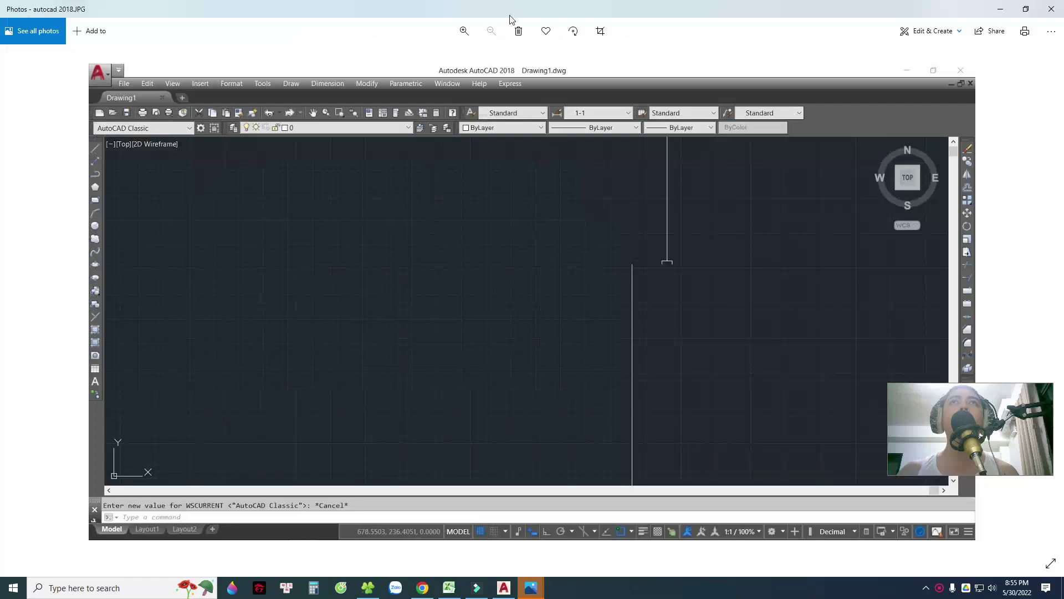
{"action": "double_click", "coordinate": [537, 17]}
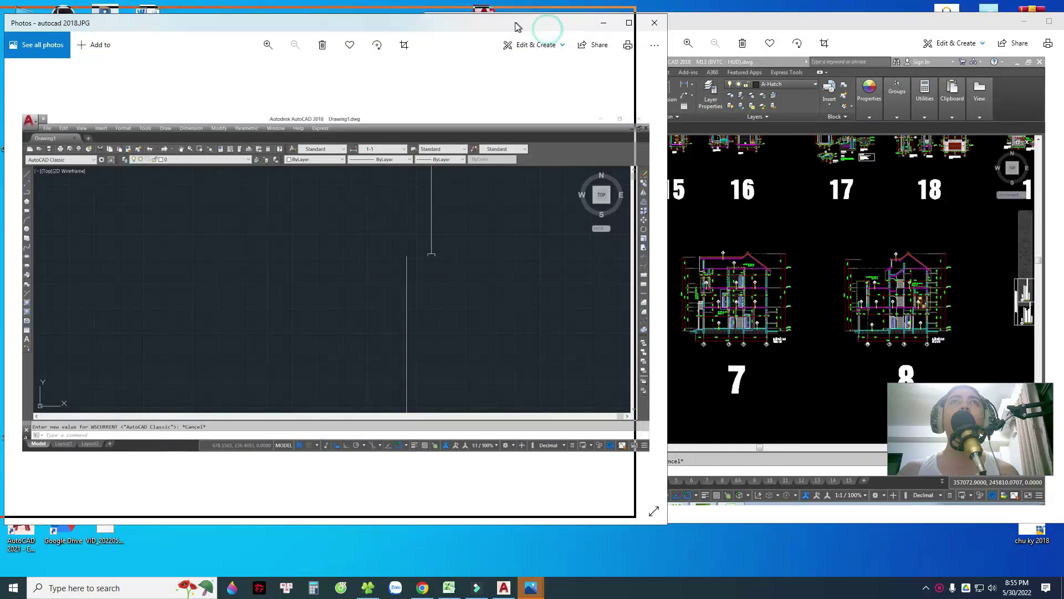
Arrange and resize the two Photos windows side by side
{"action": "left_click_drag", "start_coordinate": [517, 26], "coordinate": [479, 18]}
{"action": "left_click_drag", "start_coordinate": [697, 28], "coordinate": [719, 75]}
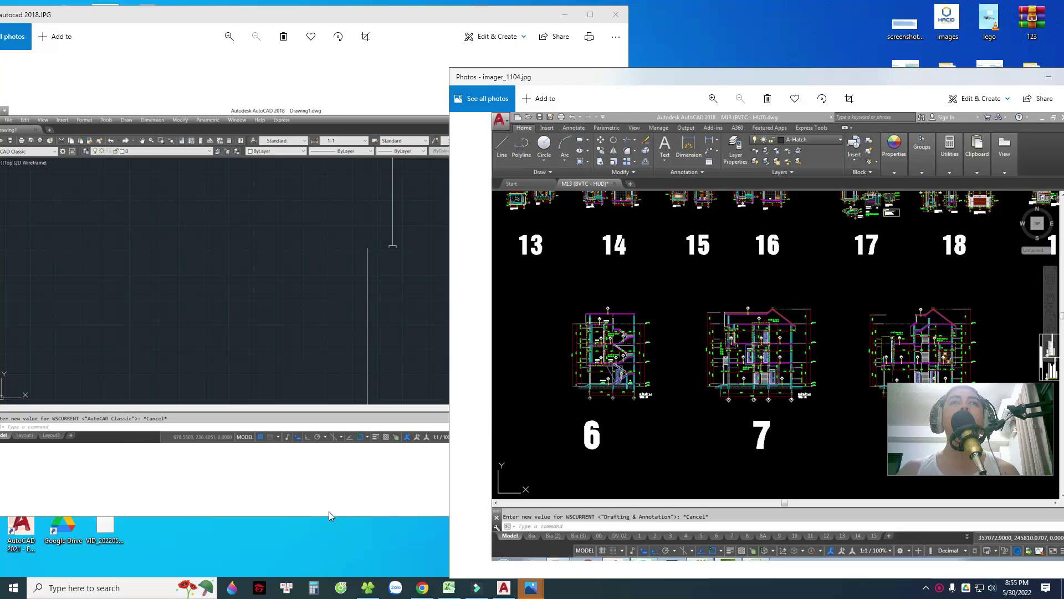
{"action": "left_click_drag", "start_coordinate": [328, 515], "coordinate": [323, 569]}
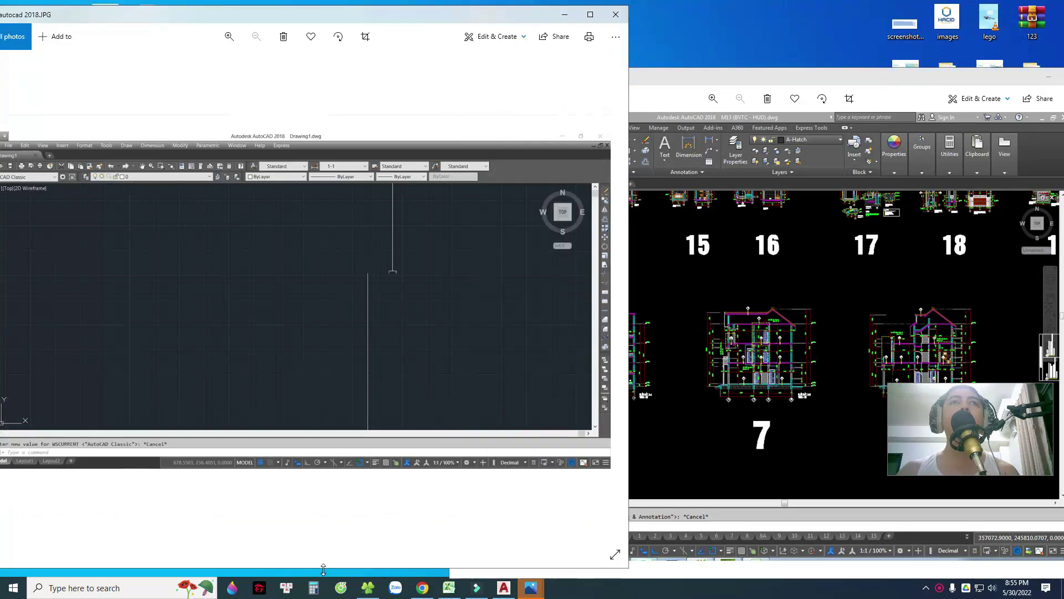
{"action": "left_click", "coordinate": [710, 161]}
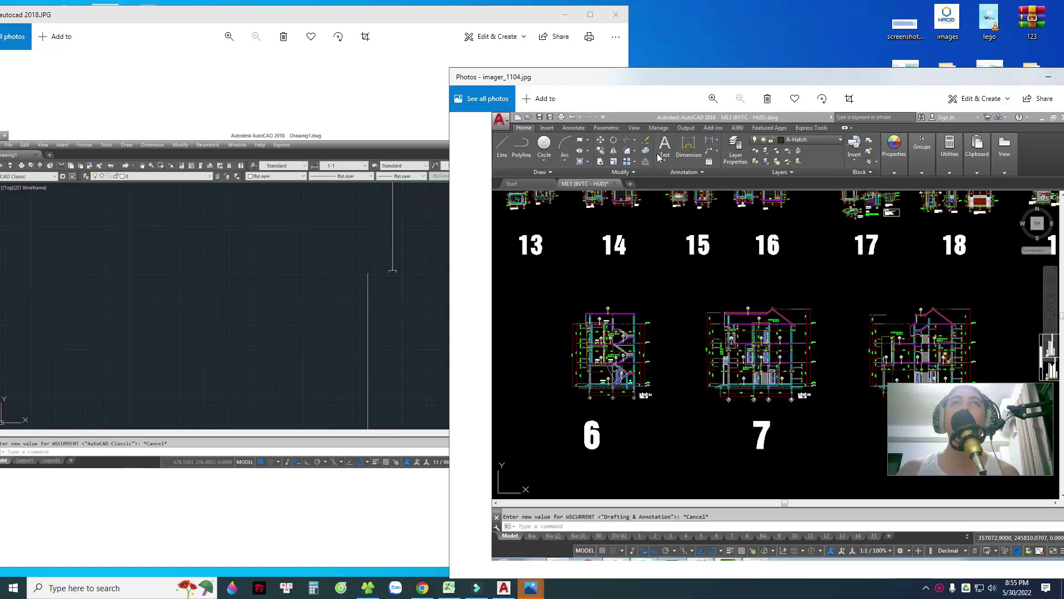
{"action": "left_click_drag", "start_coordinate": [767, 82], "coordinate": [697, 74]}
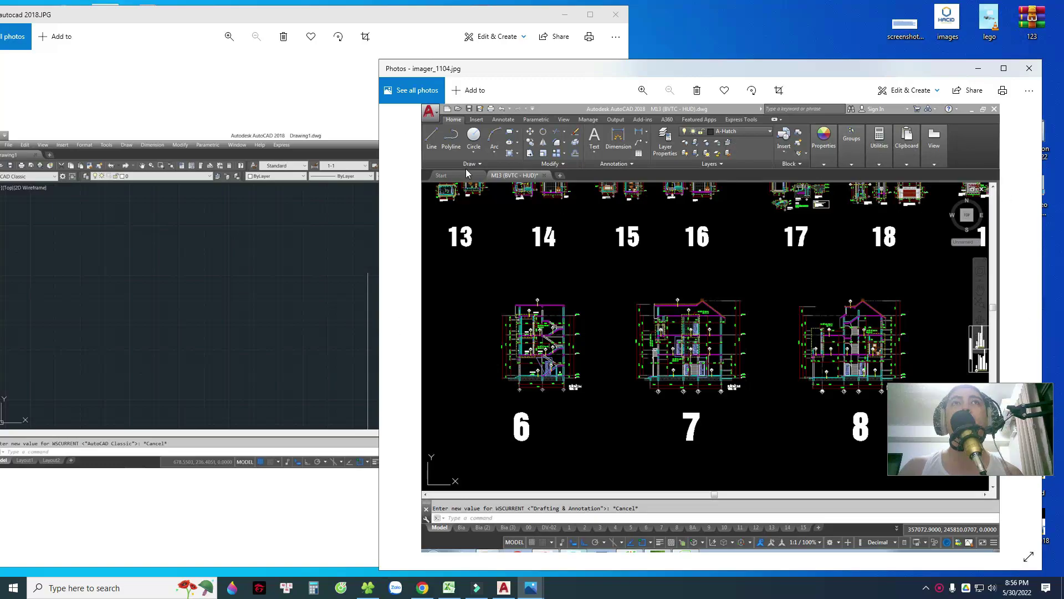
Zoom in and out on the ribbon screenshot, then raise the Classic-workspace screenshot window
{"action": "scroll", "coordinate": [620, 317], "scroll_direction": "up", "scroll_amount": 3}
{"action": "scroll", "coordinate": [638, 341], "scroll_direction": "down", "scroll_amount": 3}
{"action": "scroll", "coordinate": [639, 342], "scroll_direction": "up", "scroll_amount": 1}
{"action": "scroll", "coordinate": [644, 331], "scroll_direction": "up", "scroll_amount": 1}
{"action": "scroll", "coordinate": [644, 333], "scroll_direction": "down", "scroll_amount": 2}
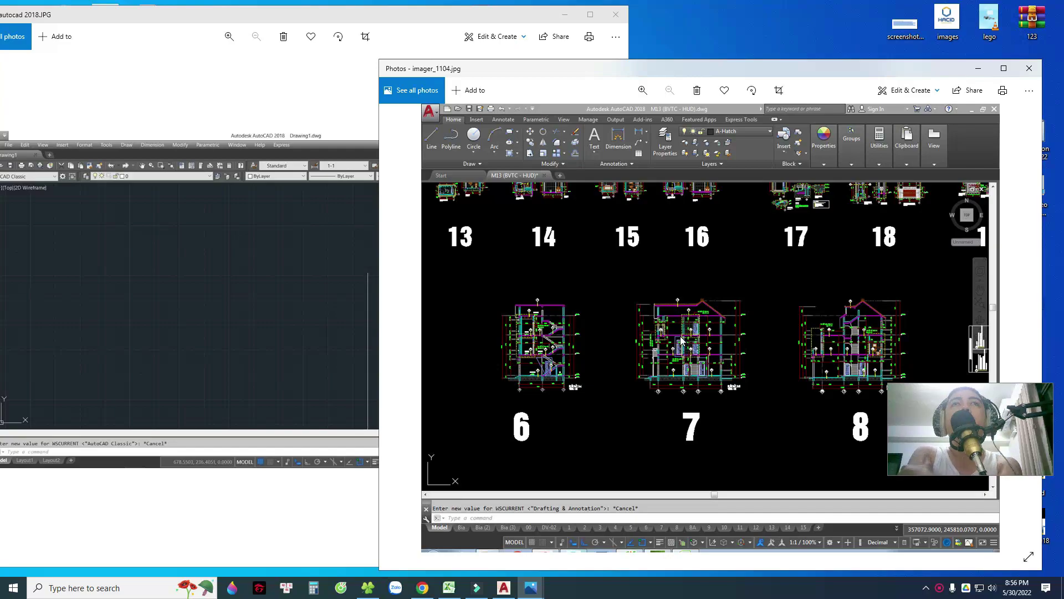
{"action": "left_click", "coordinate": [115, 243]}
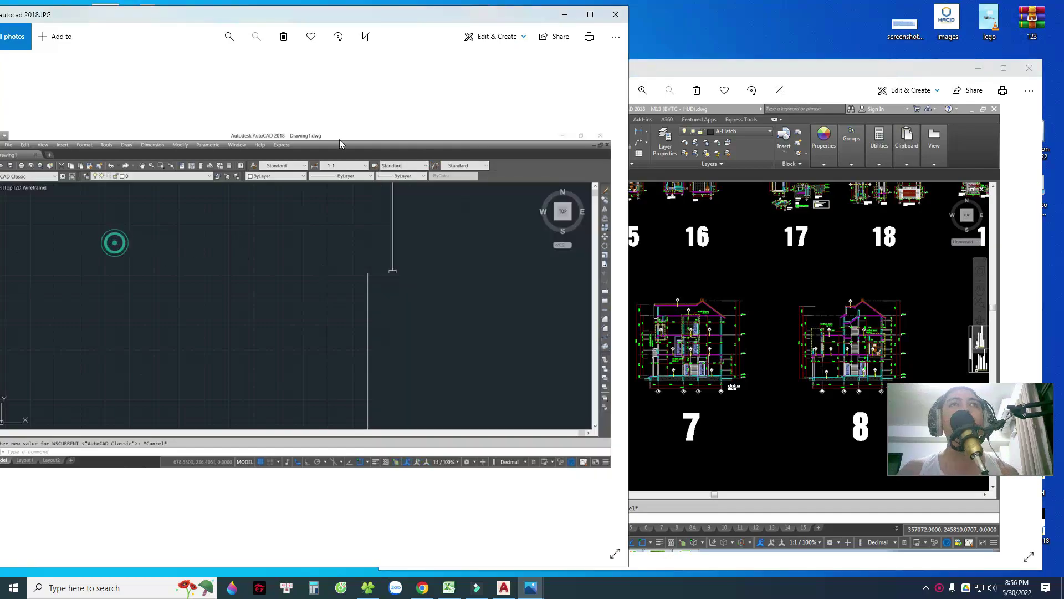
Reposition the autocad 2018.JPG window, then switch to AutoCAD 2021 showing Drawing1.dwg
{"action": "left_click_drag", "start_coordinate": [326, 17], "coordinate": [454, 18]}
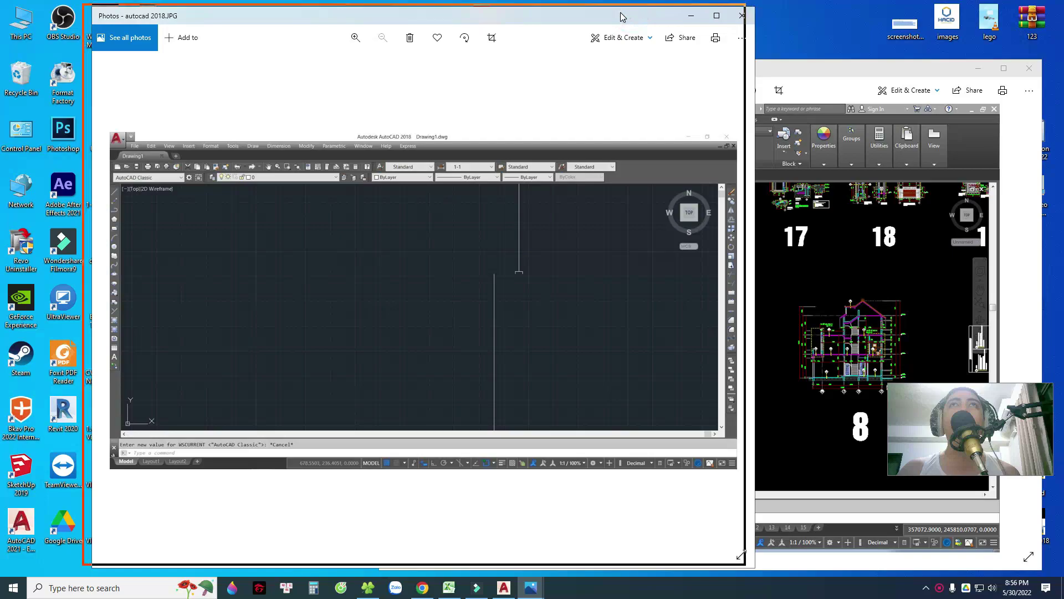
{"action": "left_click_drag", "start_coordinate": [631, 20], "coordinate": [621, 23]}
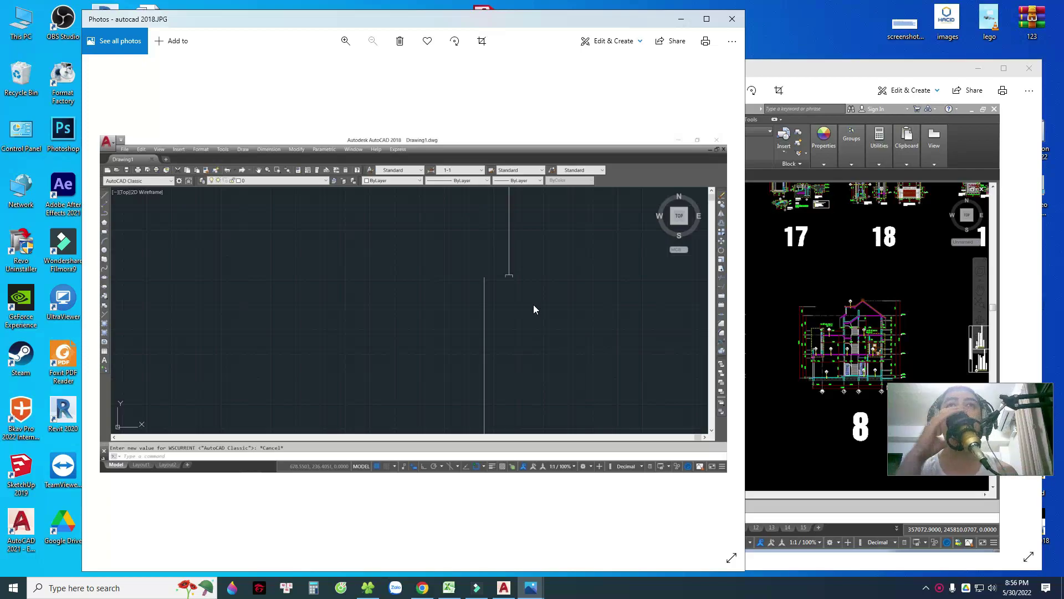
{"action": "left_click", "coordinate": [503, 589]}
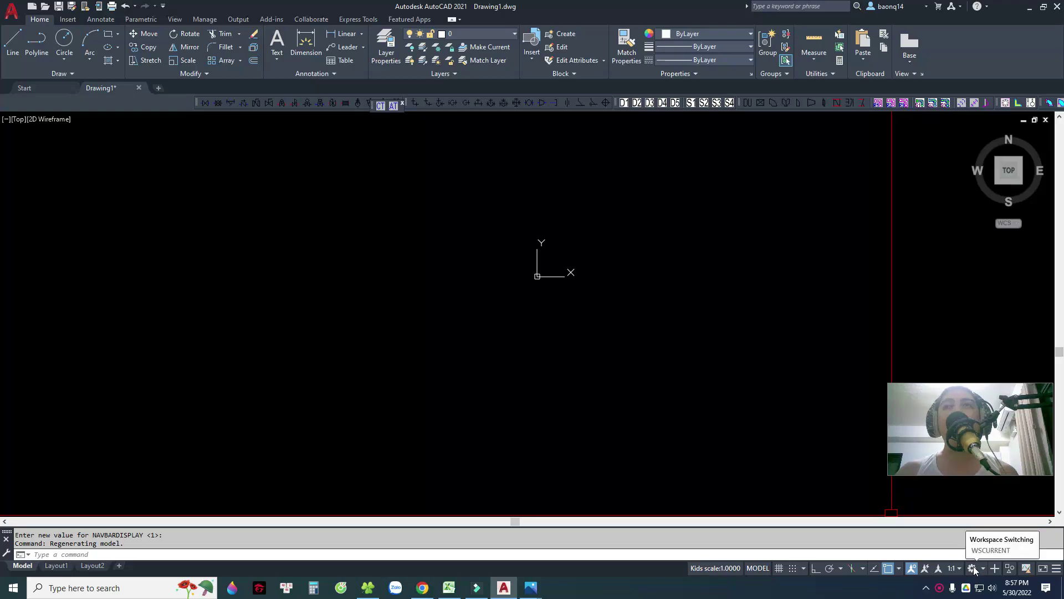
Run the WSCURRENT command to check the current workspace
{"action": "type", "text": "wwc"}
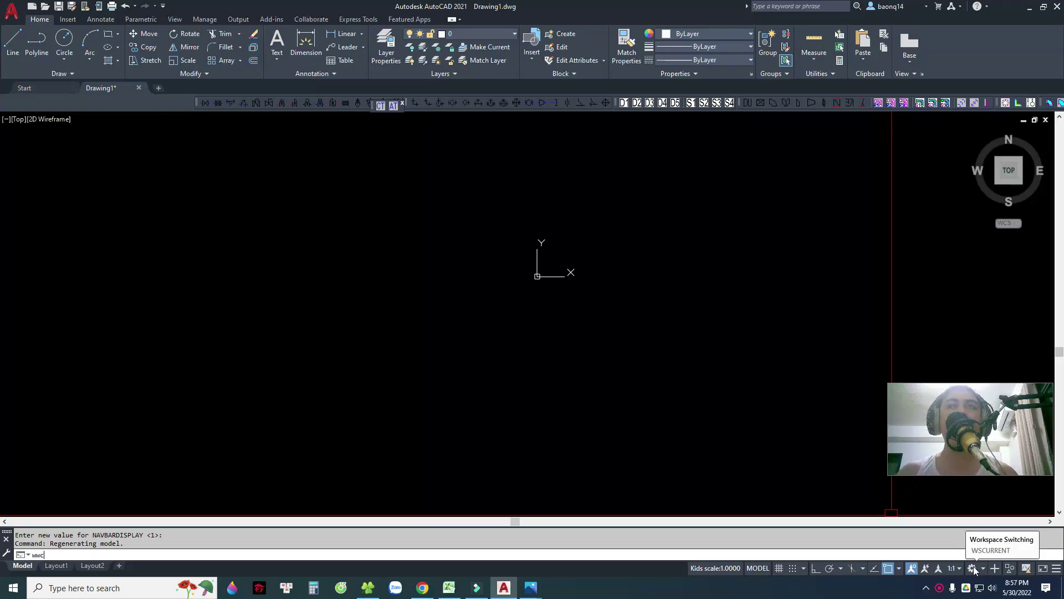
{"action": "key", "text": "Escape"}
{"action": "type", "text": "w"}
{"action": "key", "text": "BackSpace"}
{"action": "key", "text": "BackSpace"}
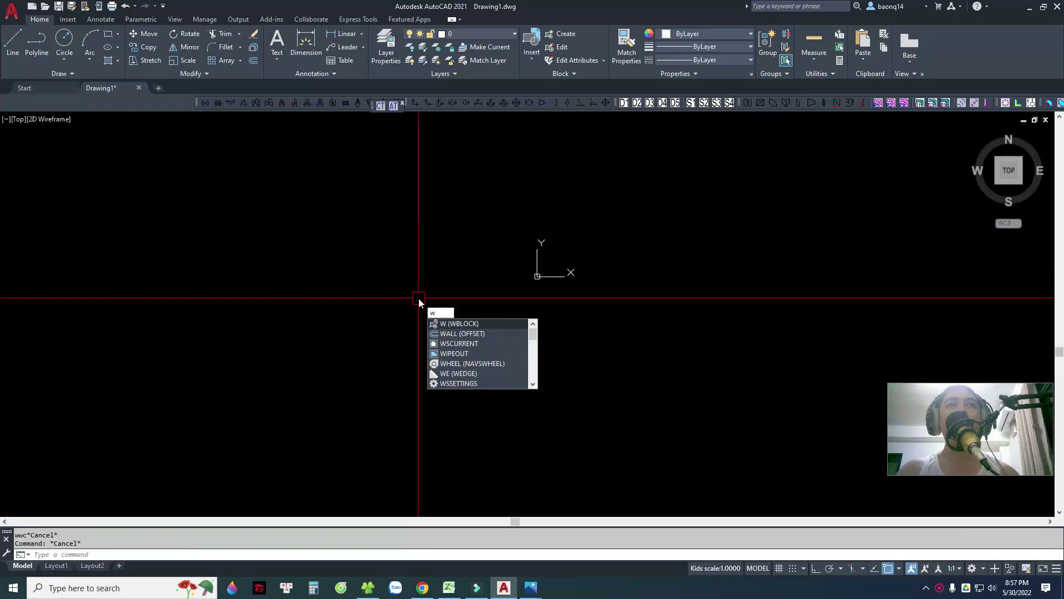
{"action": "type", "text": "s"}
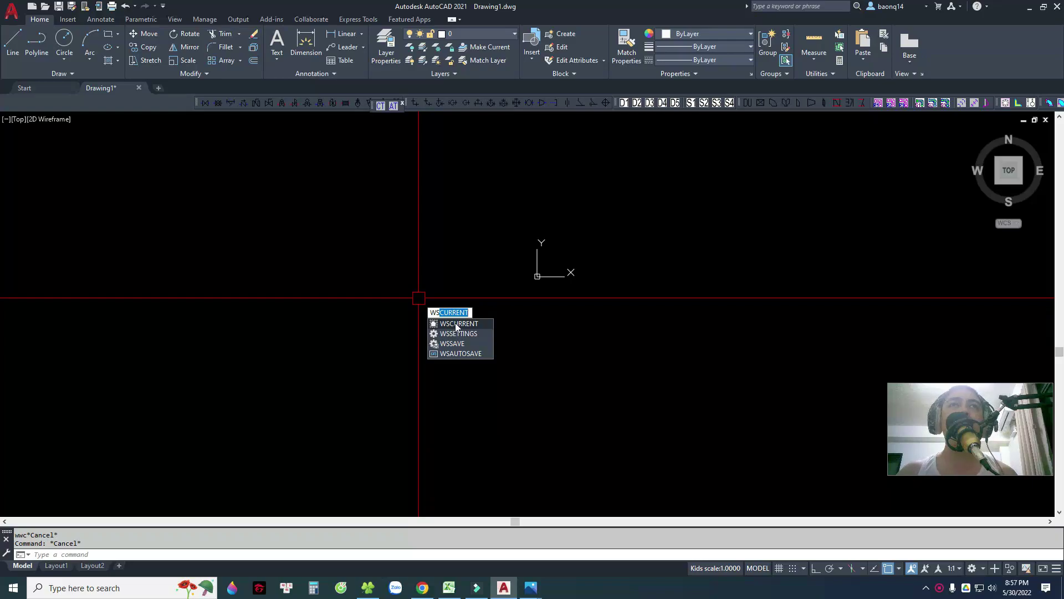
{"action": "left_click", "coordinate": [457, 324]}
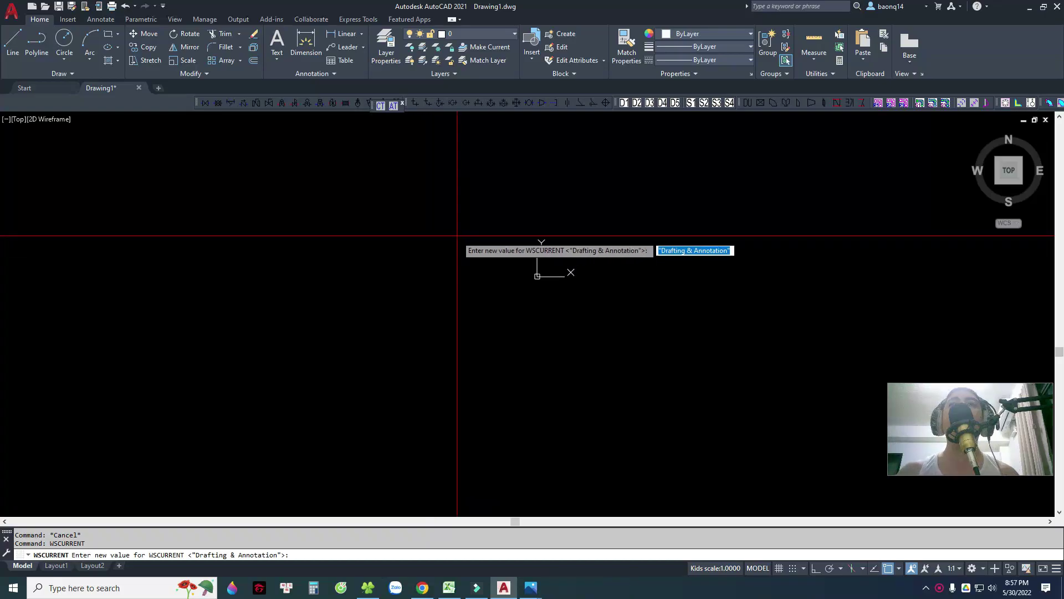
Cancel the prompt and choose Customize from the Workspace Switching menu
{"action": "key", "text": "Escape"}
{"action": "left_click", "coordinate": [971, 570]}
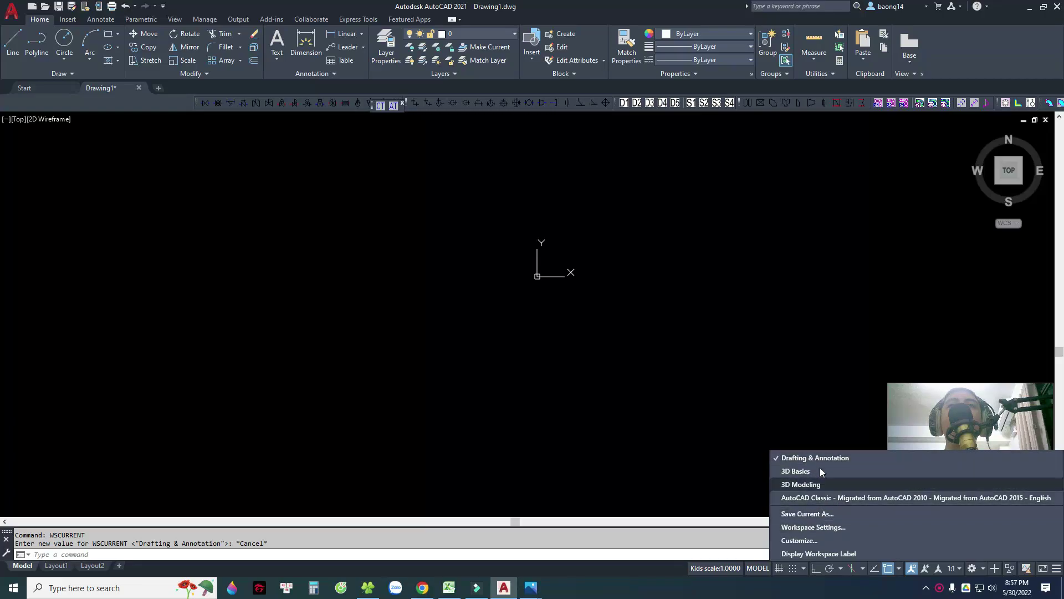
{"action": "left_click", "coordinate": [796, 540]}
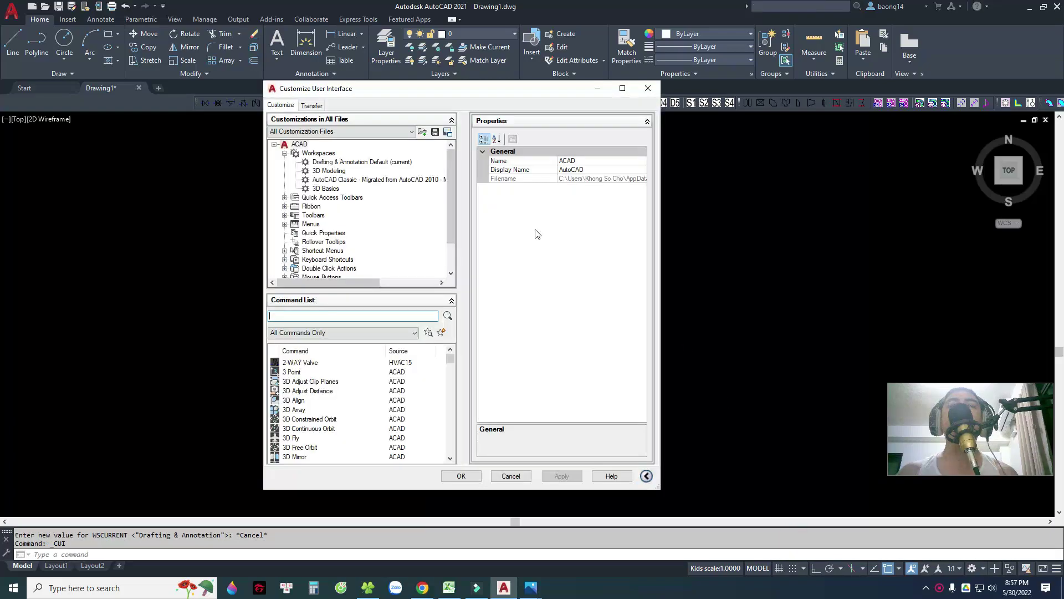
Load giao dien cad.cuix from the Desktop into the CUI dialog's Transfer tab
{"action": "left_click_drag", "start_coordinate": [462, 89], "coordinate": [596, 72]}
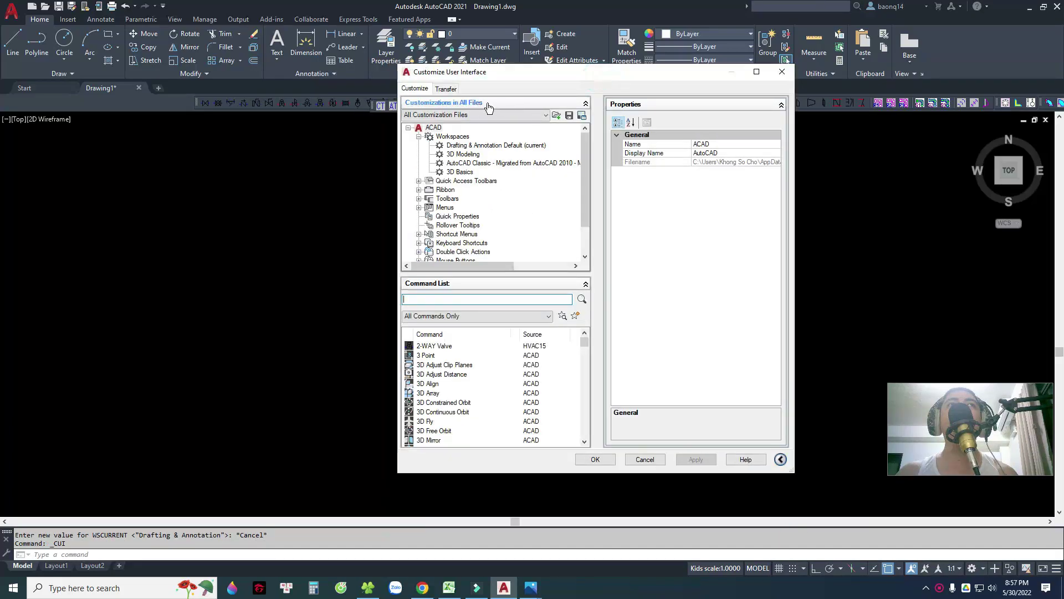
{"action": "left_click", "coordinate": [445, 90]}
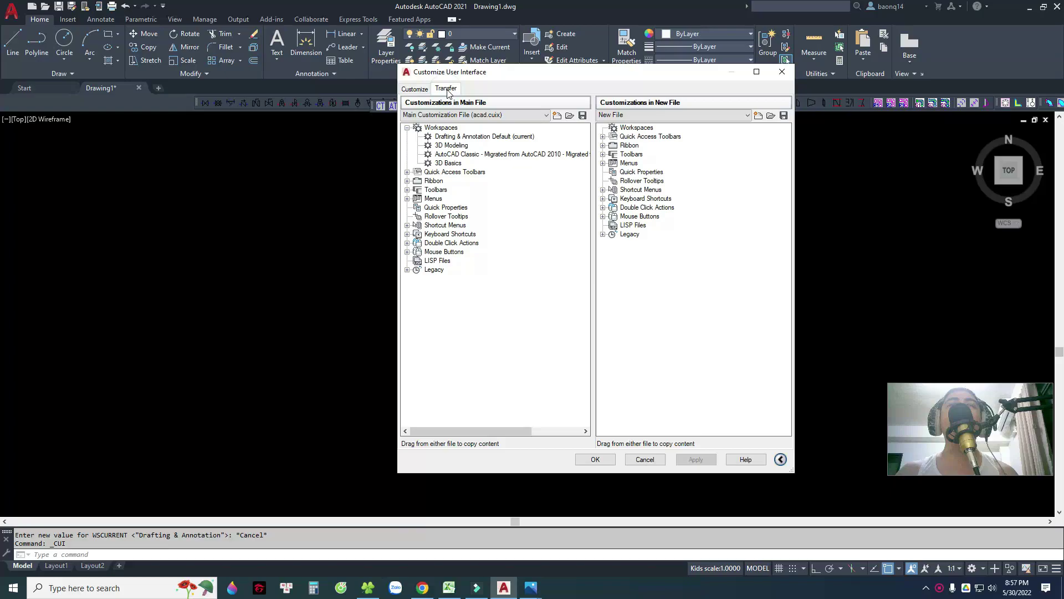
{"action": "left_click", "coordinate": [571, 116]}
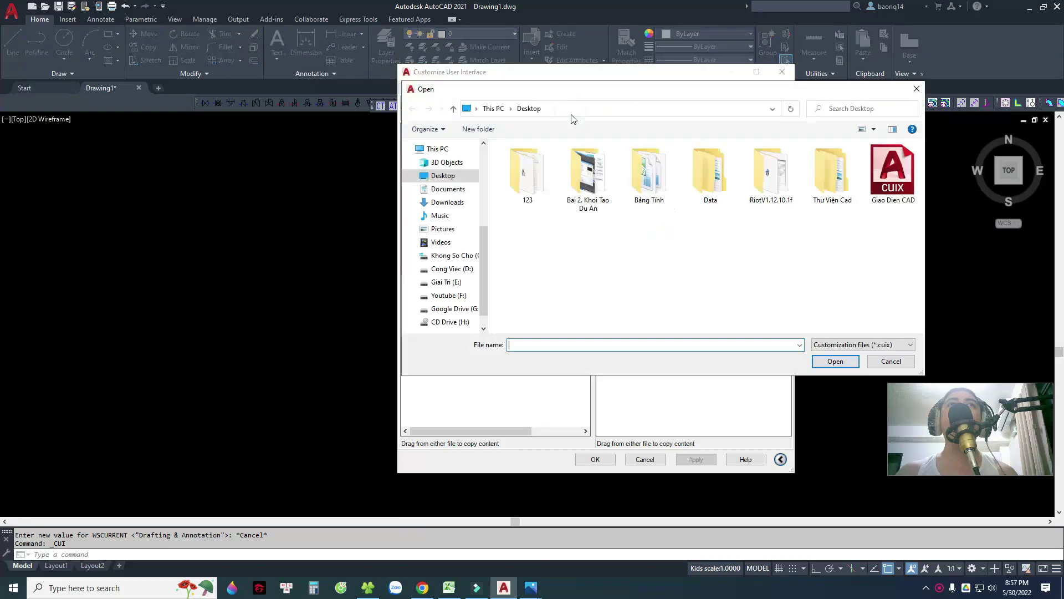
{"action": "left_click", "coordinate": [438, 176]}
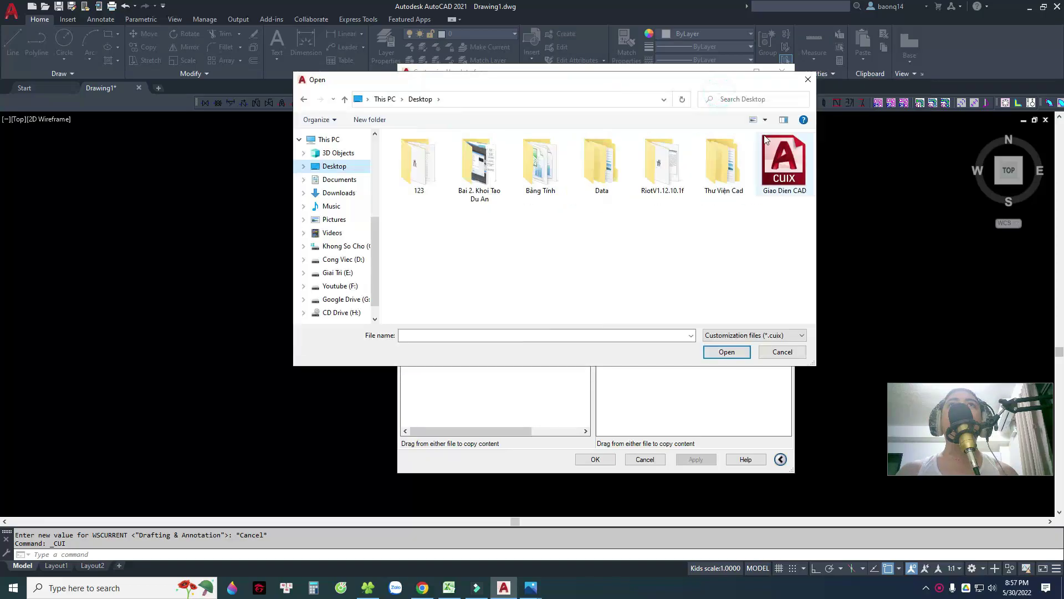
{"action": "left_click", "coordinate": [780, 165]}
{"action": "left_click", "coordinate": [728, 356]}
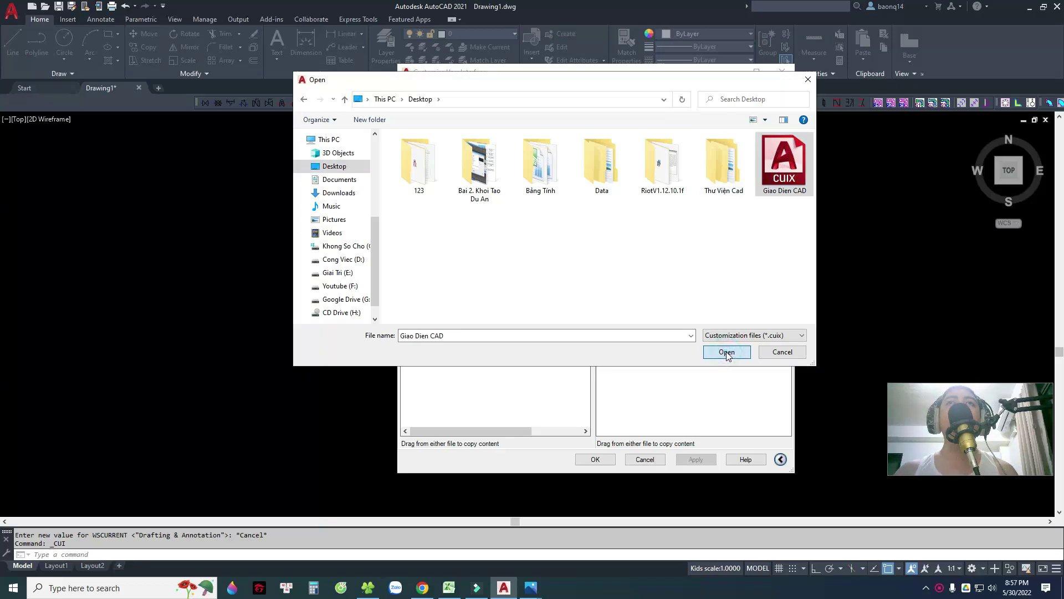
{"action": "left_click", "coordinate": [727, 353]}
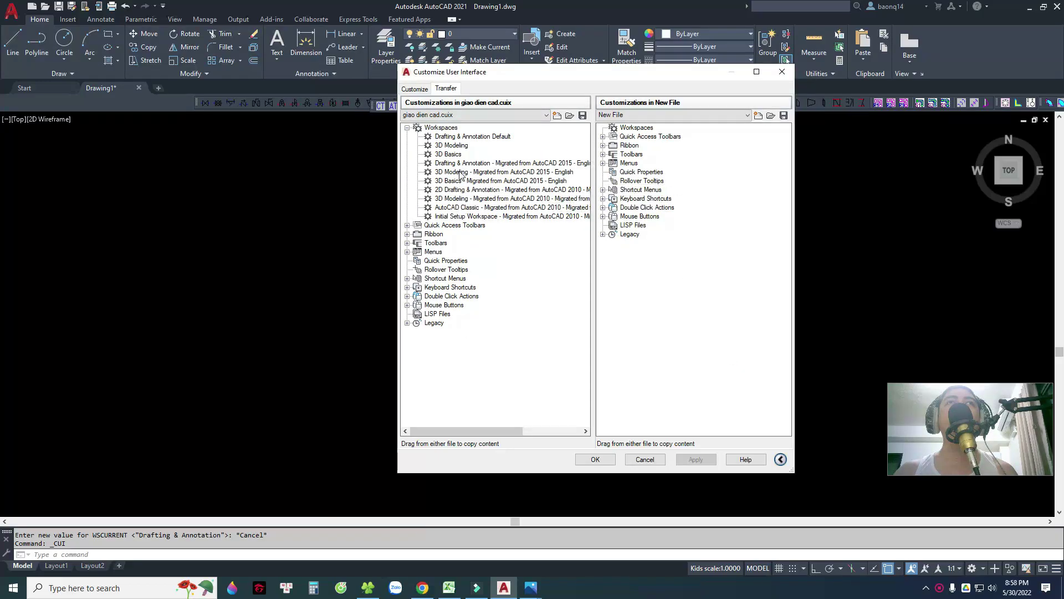
Copy the AutoCAD Classic workspace into ACAD Workspaces, replacing the existing one
{"action": "left_click", "coordinate": [442, 209]}
{"action": "right_click", "coordinate": [454, 211]}
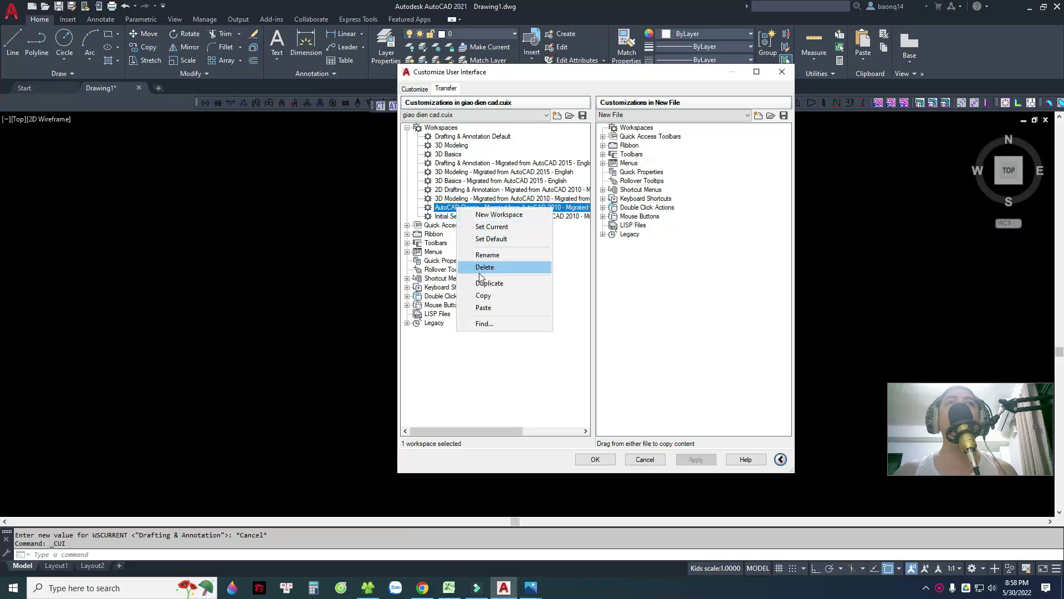
{"action": "left_click", "coordinate": [482, 293]}
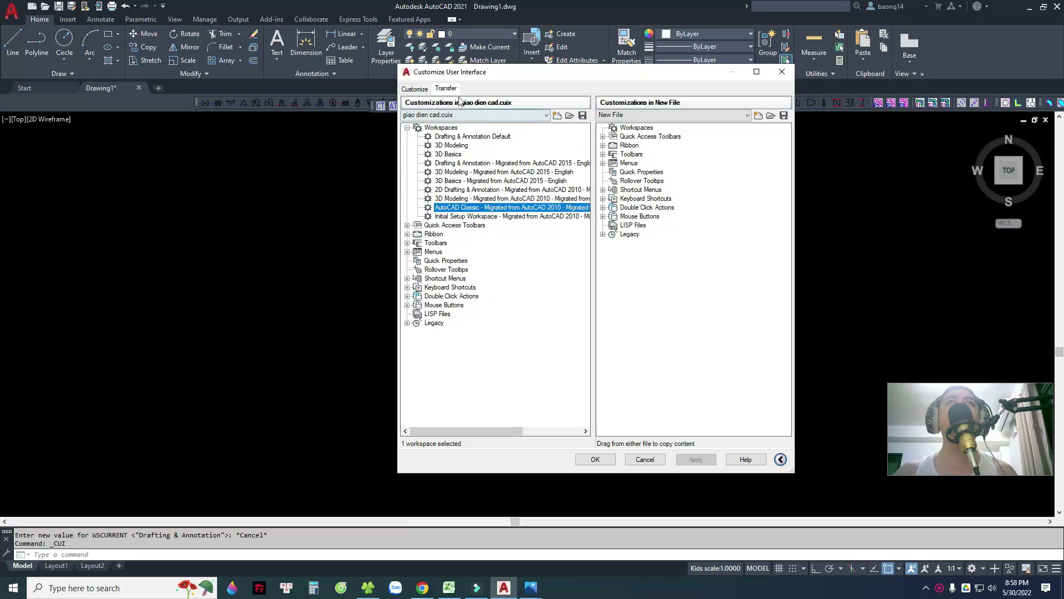
{"action": "left_click", "coordinate": [417, 90]}
{"action": "right_click", "coordinate": [530, 157]}
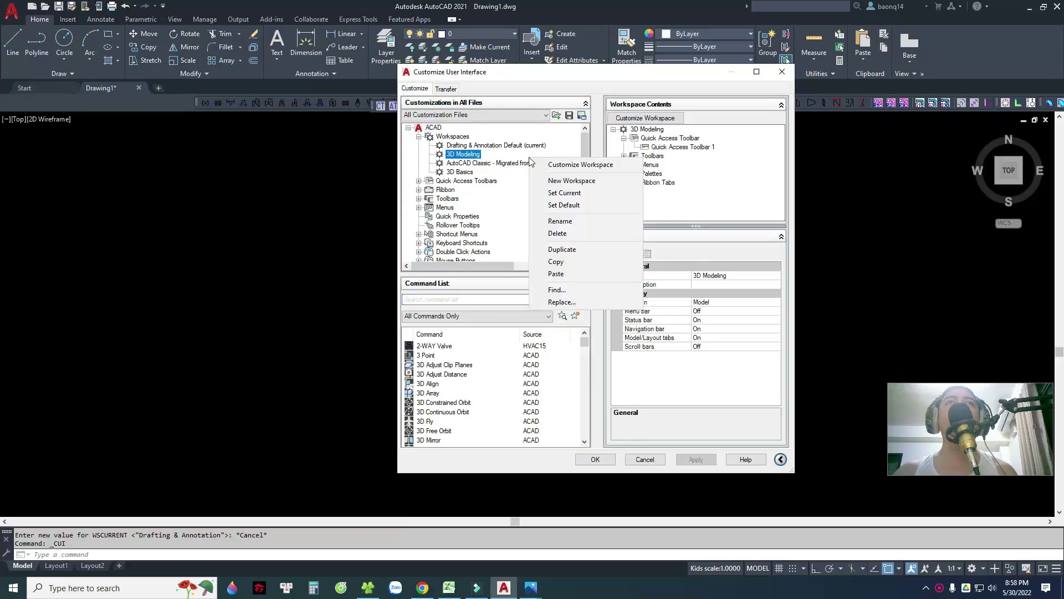
{"action": "left_click", "coordinate": [556, 274]}
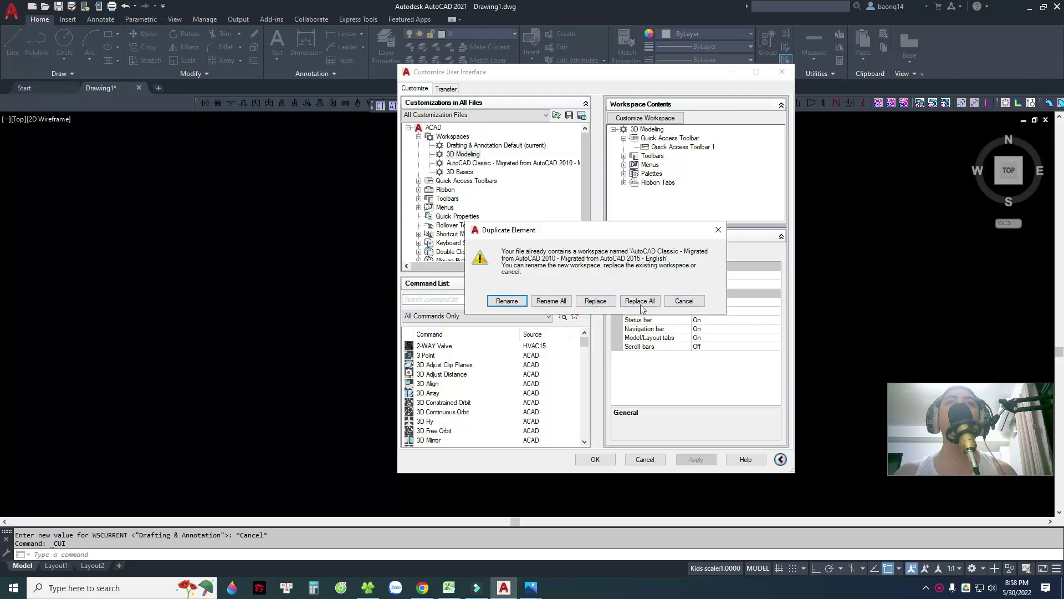
{"action": "left_click", "coordinate": [595, 301]}
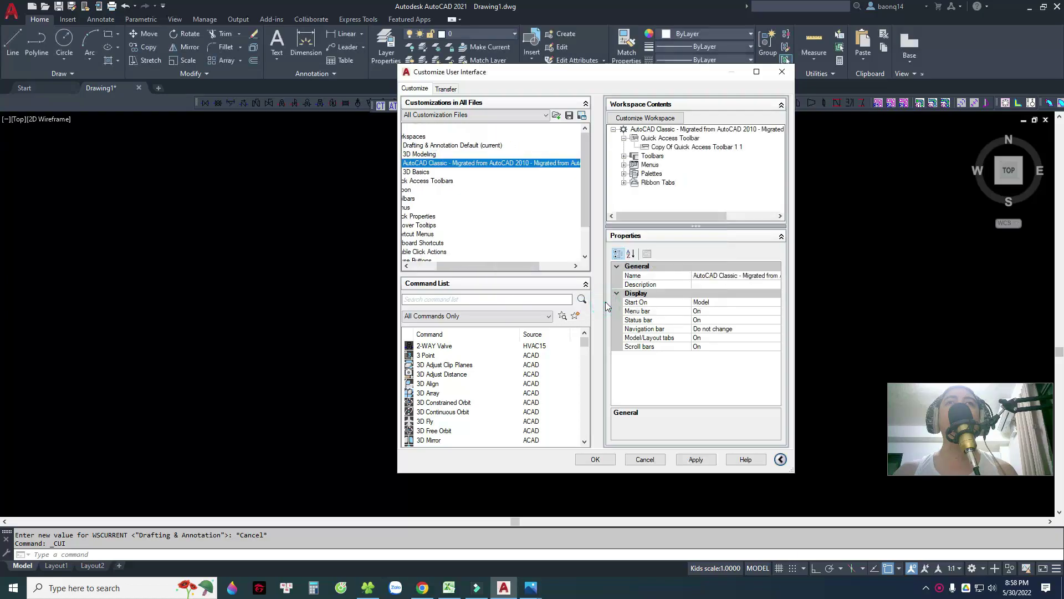
Review the pasted AutoCAD Classic workspace, apply the changes and close with OK
{"action": "left_click", "coordinate": [516, 171]}
{"action": "left_click_drag", "start_coordinate": [511, 266], "coordinate": [485, 267]}
{"action": "left_click", "coordinate": [494, 166]}
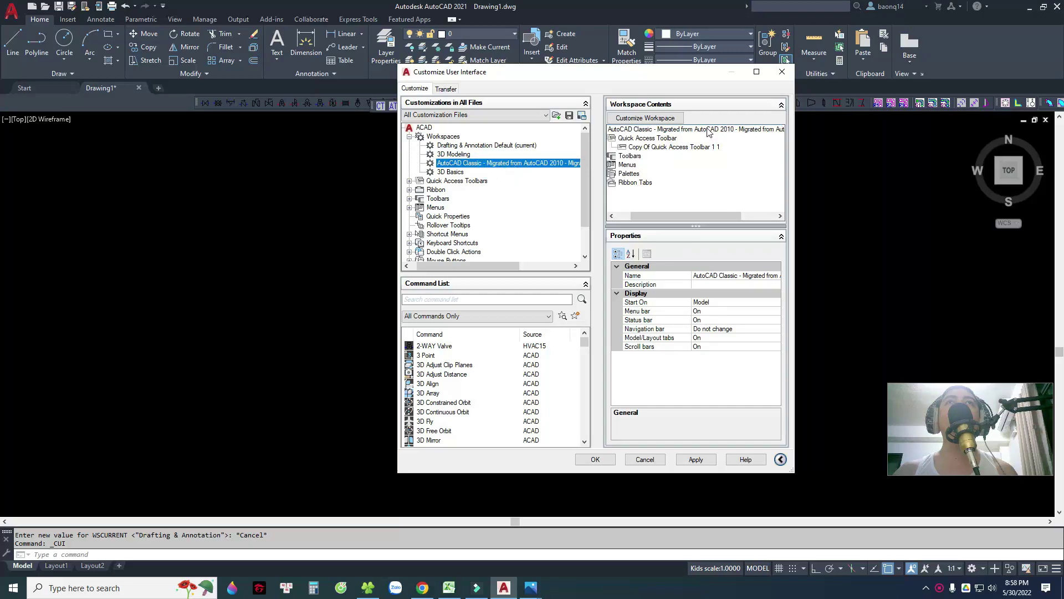
{"action": "left_click", "coordinate": [685, 461]}
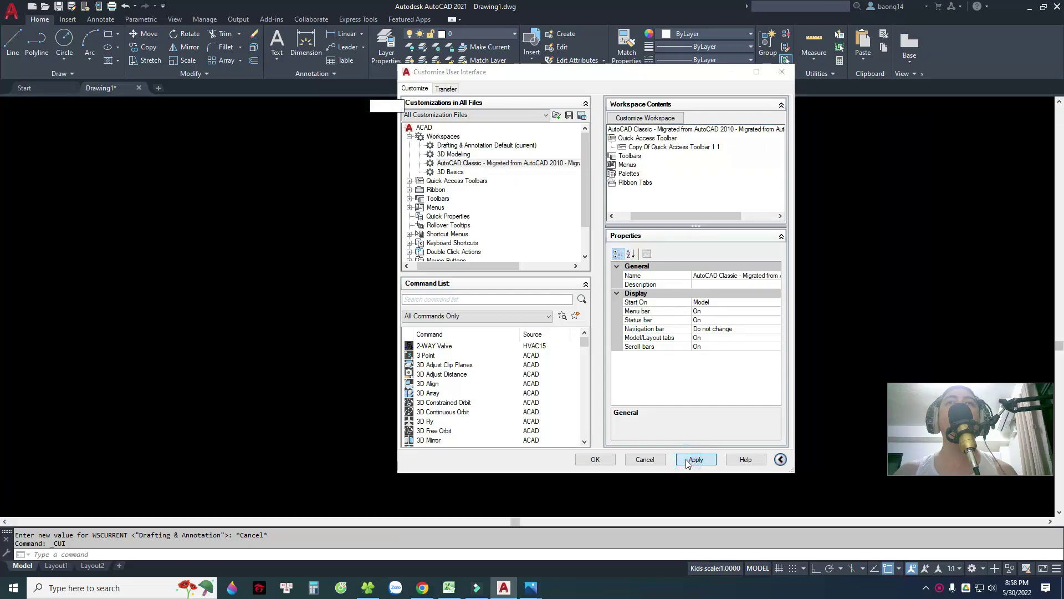
{"action": "left_click", "coordinate": [595, 458]}
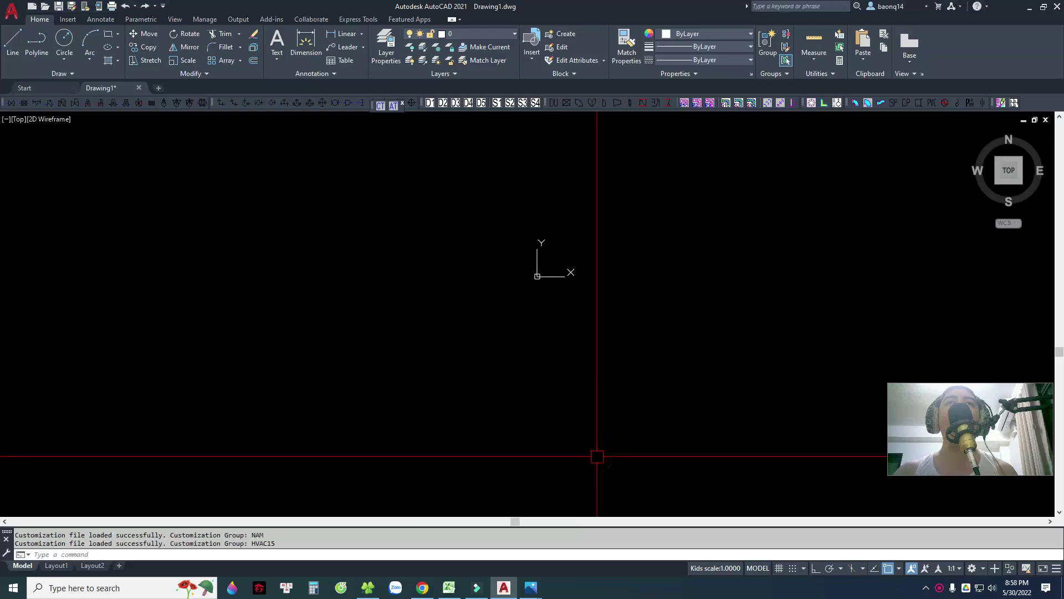
{"action": "left_click", "coordinate": [971, 568]}
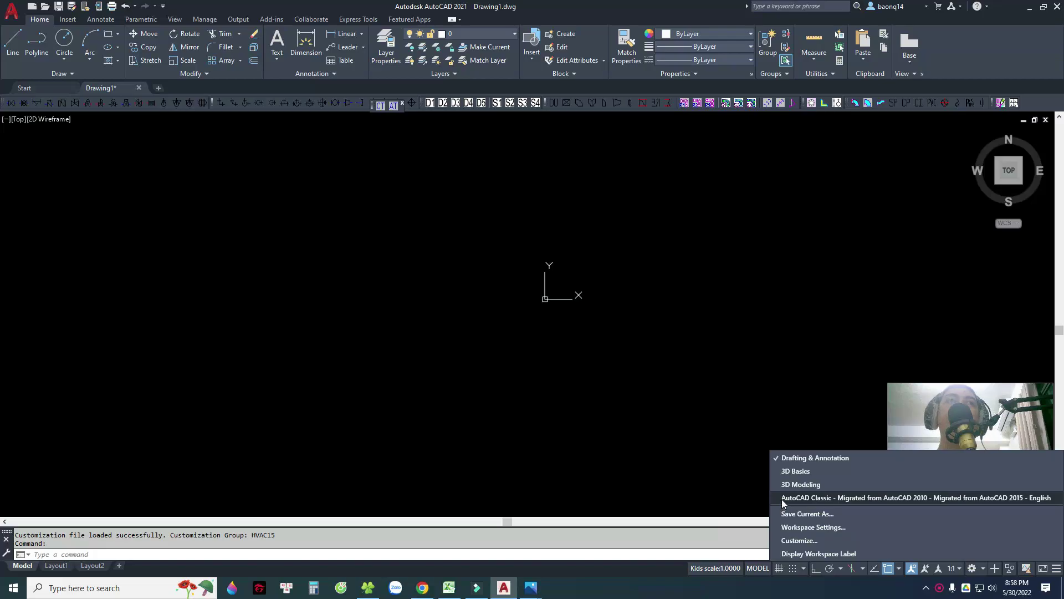
{"action": "key", "text": "Escape"}
{"action": "key", "text": "Escape"}
{"action": "middle_click_drag", "start_coordinate": [516, 170], "coordinate": [571, 250]}
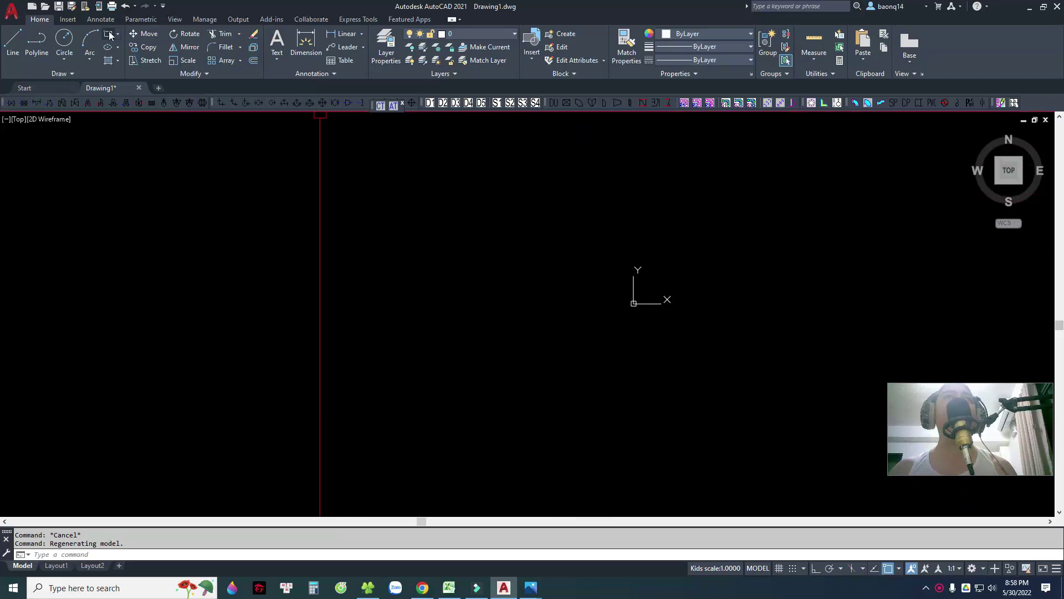
{"action": "left_click", "coordinate": [68, 19]}
{"action": "left_click", "coordinate": [68, 19]}
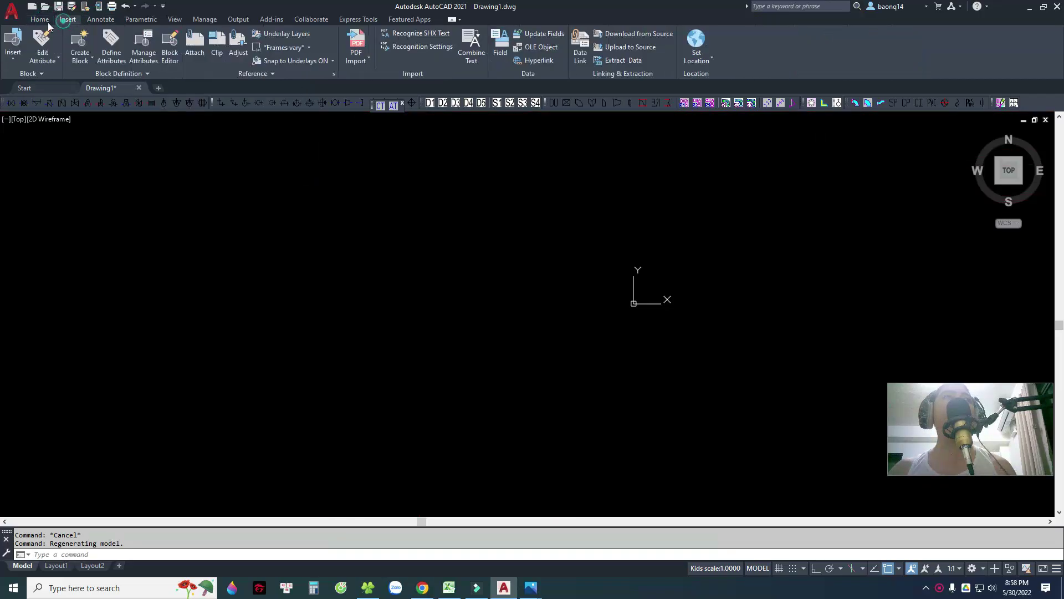
{"action": "left_click", "coordinate": [40, 20]}
{"action": "left_click", "coordinate": [67, 19]}
{"action": "left_click", "coordinate": [40, 20]}
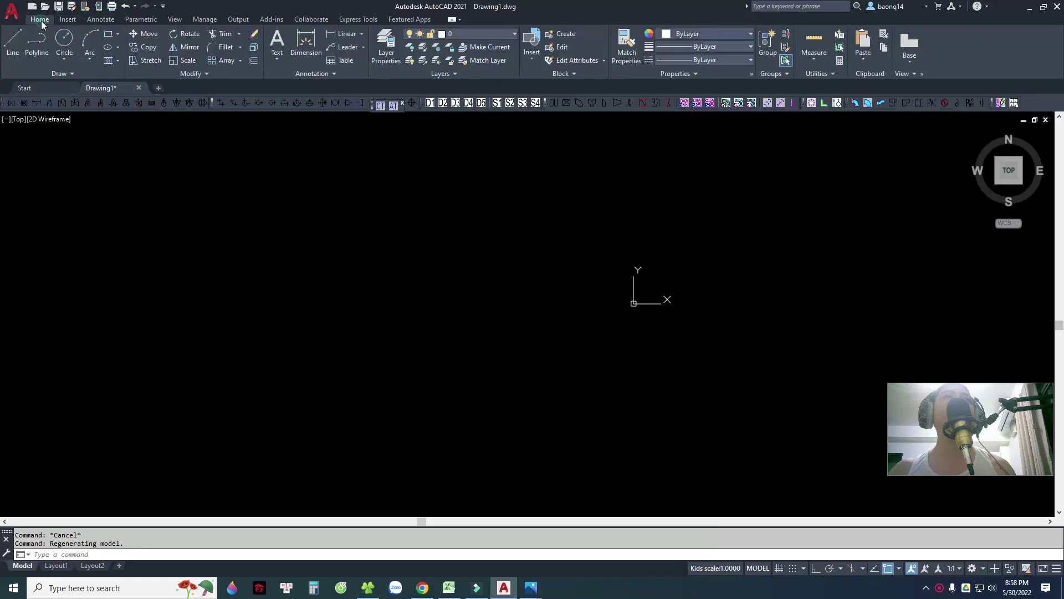
{"action": "left_click", "coordinate": [40, 19]}
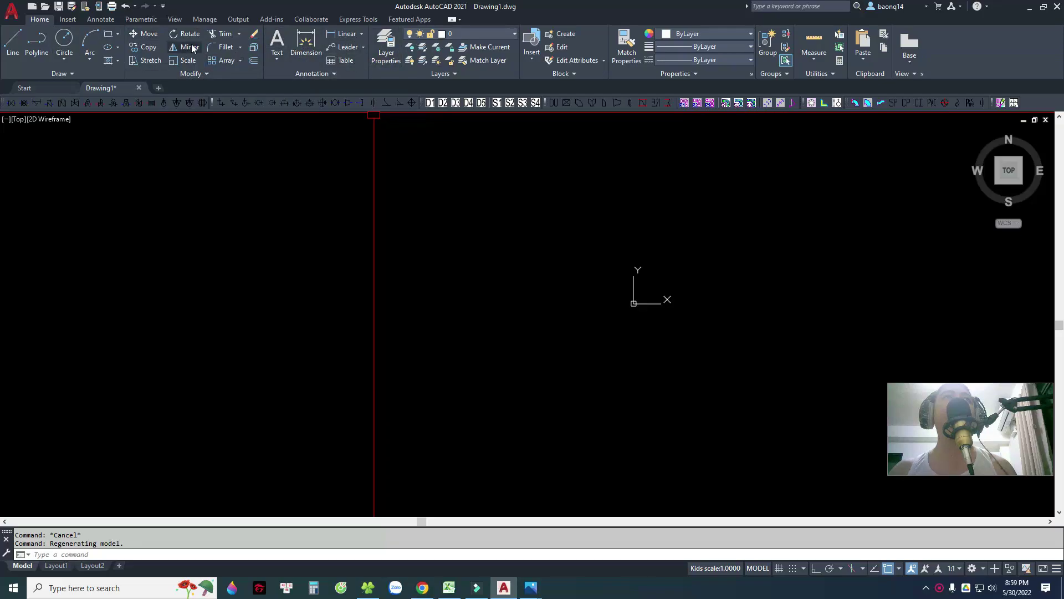
{"action": "left_click", "coordinate": [68, 20]}
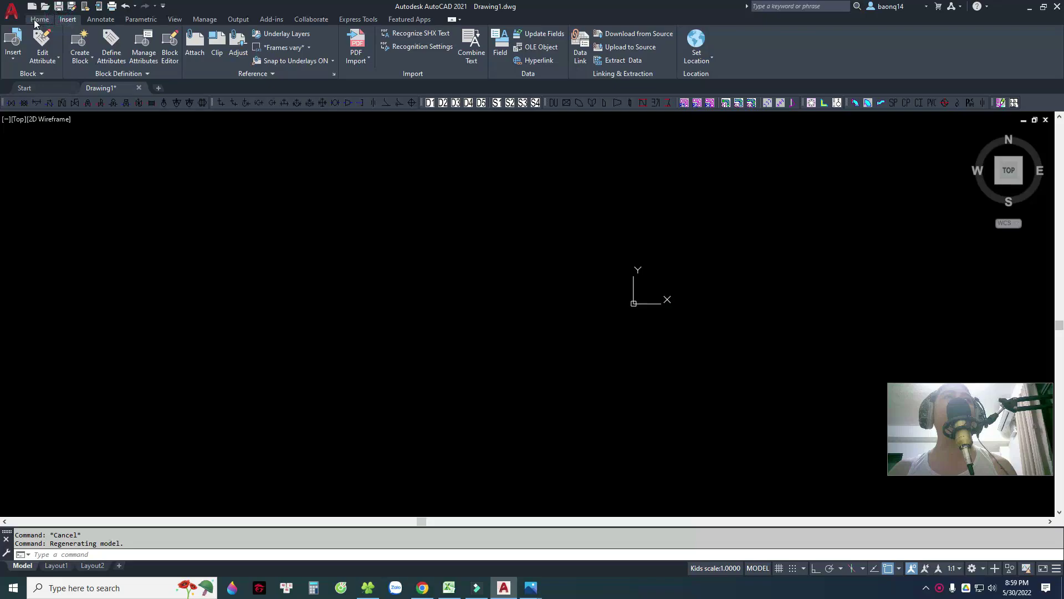
{"action": "left_click", "coordinate": [66, 21]}
{"action": "left_click", "coordinate": [39, 20]}
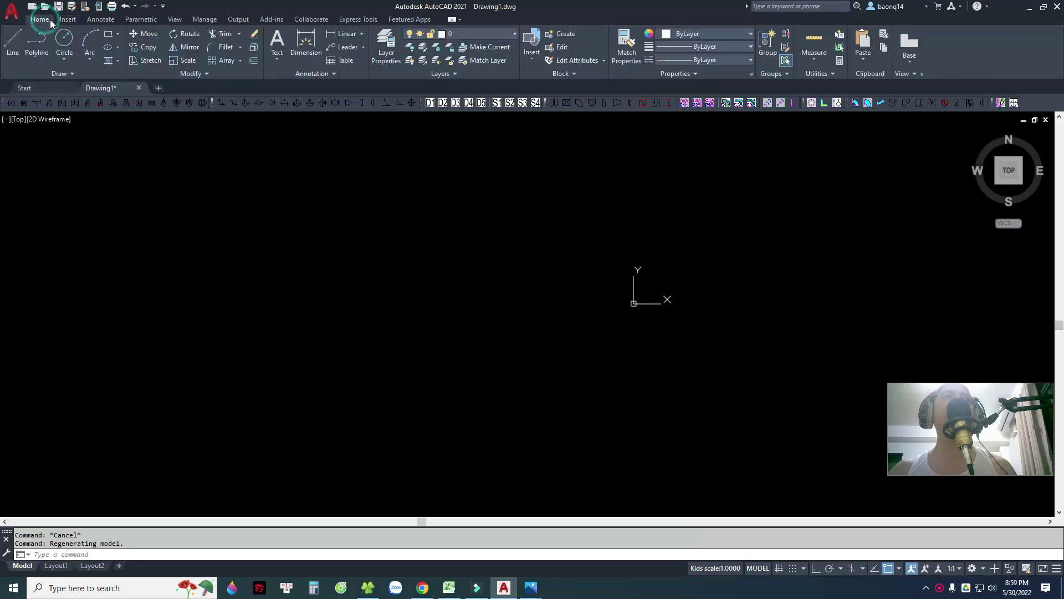
{"action": "left_click", "coordinate": [100, 20]}
{"action": "left_click", "coordinate": [143, 21]}
{"action": "left_click", "coordinate": [95, 28]}
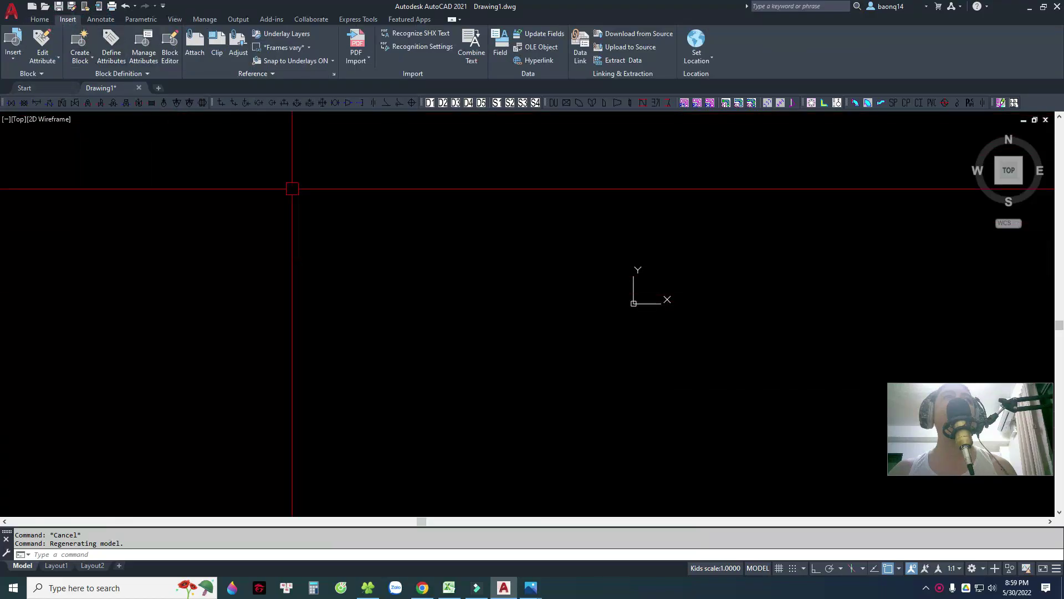
{"action": "left_click", "coordinate": [40, 19]}
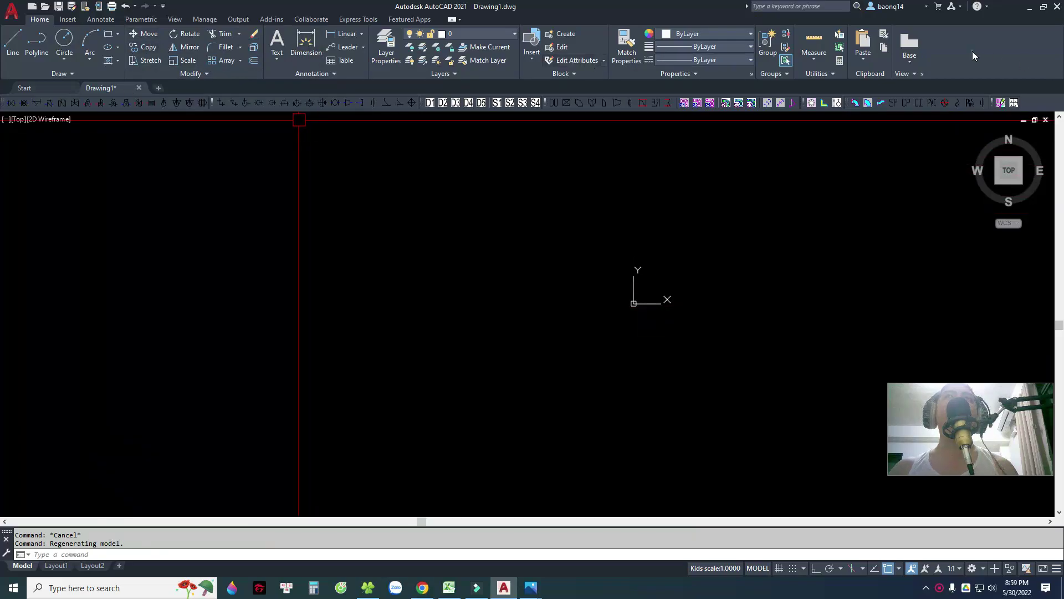
Undock the command line so it floats over the drawing area
{"action": "middle_click_drag", "start_coordinate": [487, 264], "coordinate": [516, 309]}
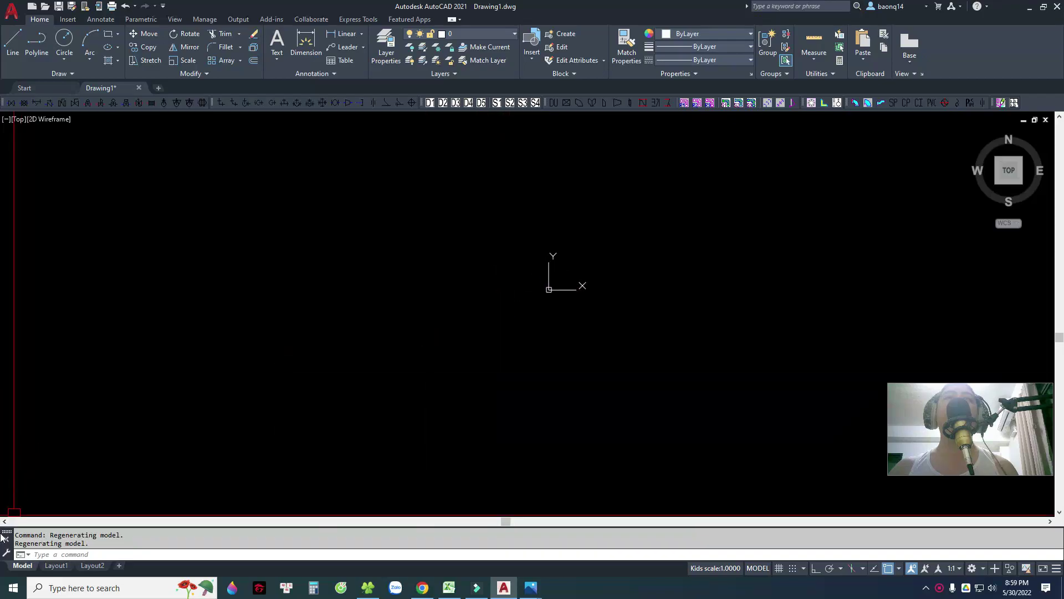
{"action": "left_click_drag", "start_coordinate": [3, 534], "coordinate": [10, 539]}
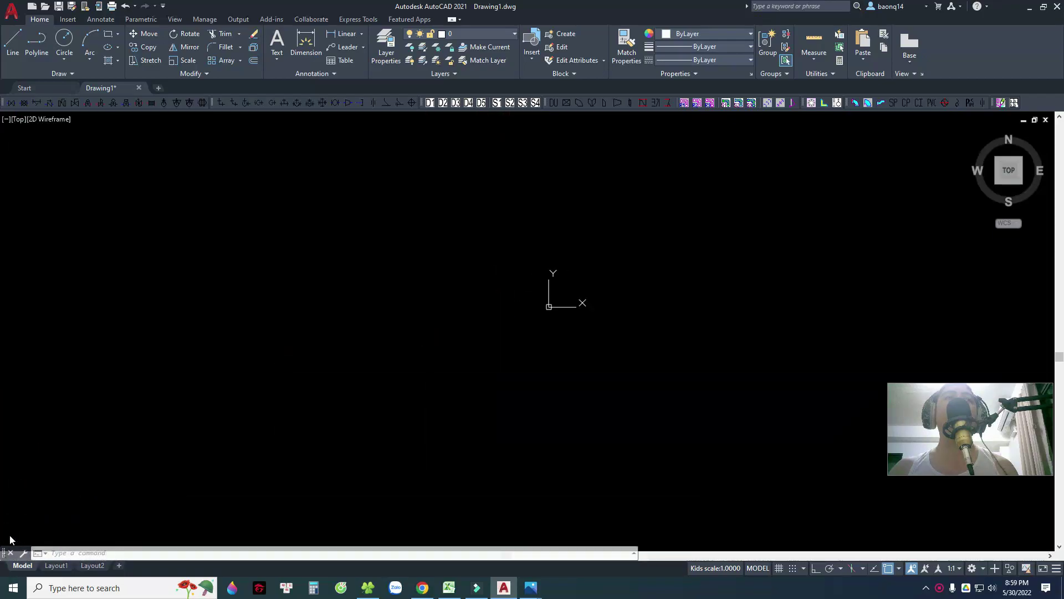
{"action": "left_click", "coordinate": [466, 217]}
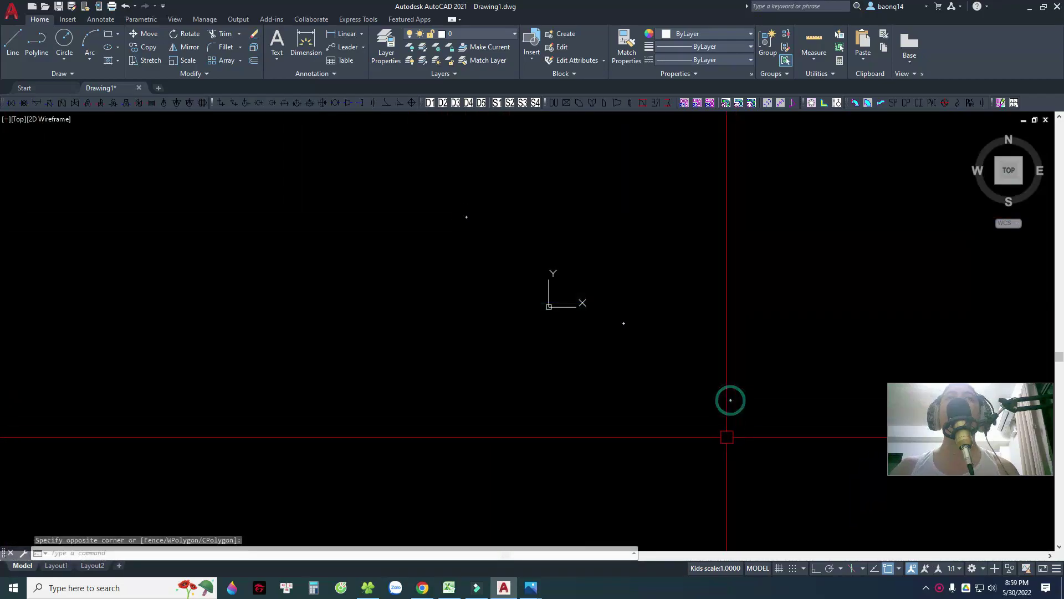
{"action": "left_click", "coordinate": [606, 475]}
Switch to the AutoCAD Classic workspace from the status-bar workspace list
{"action": "middle_click_drag", "start_coordinate": [313, 190], "coordinate": [417, 196]}
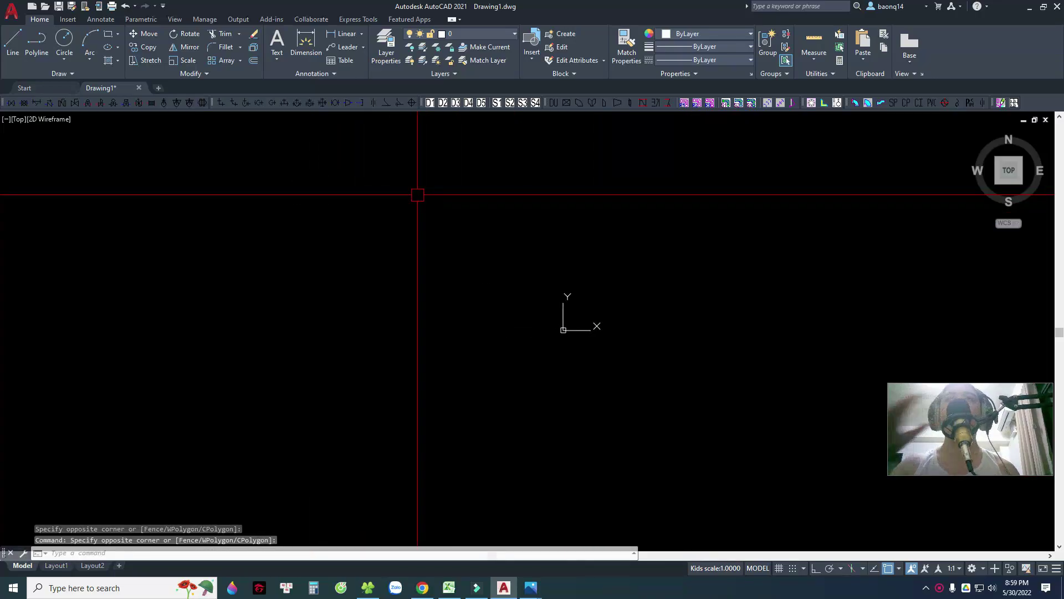
{"action": "left_click", "coordinate": [980, 569]}
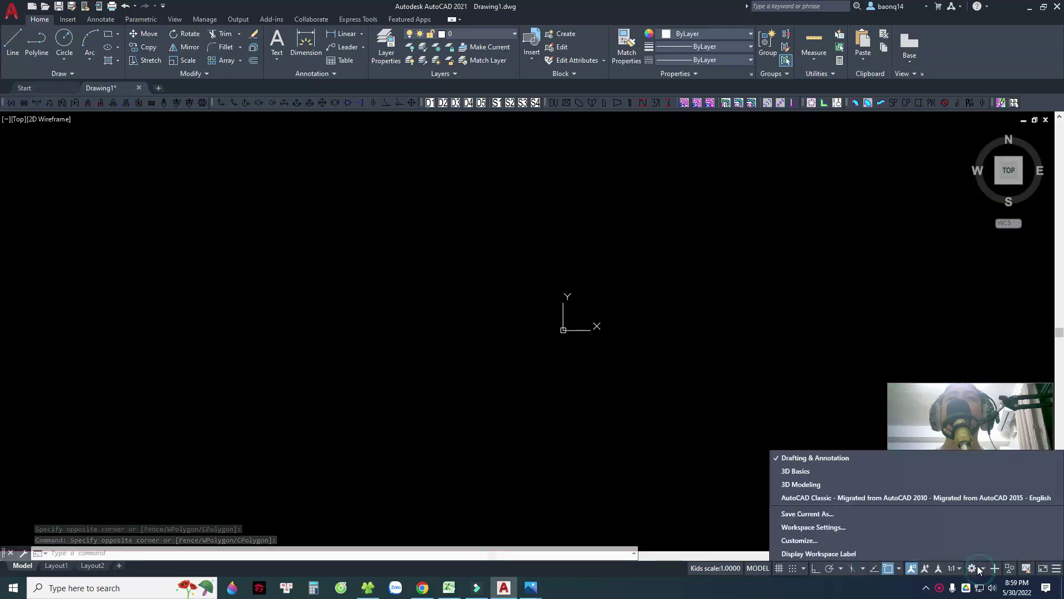
{"action": "left_click", "coordinate": [794, 496]}
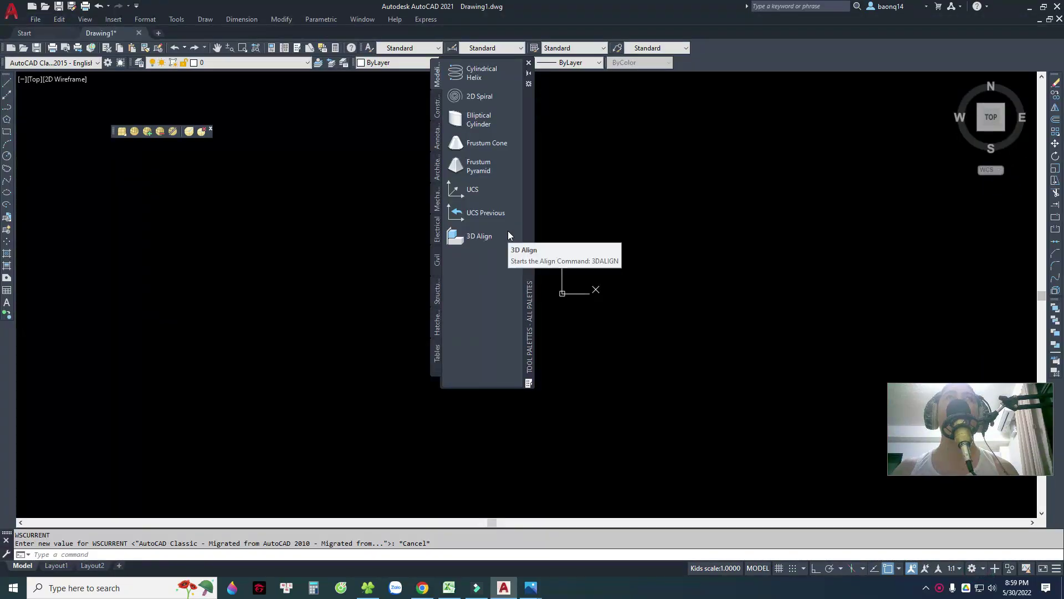
Cancel the pending command and close the Tool Palettes
{"action": "key", "text": "Escape"}
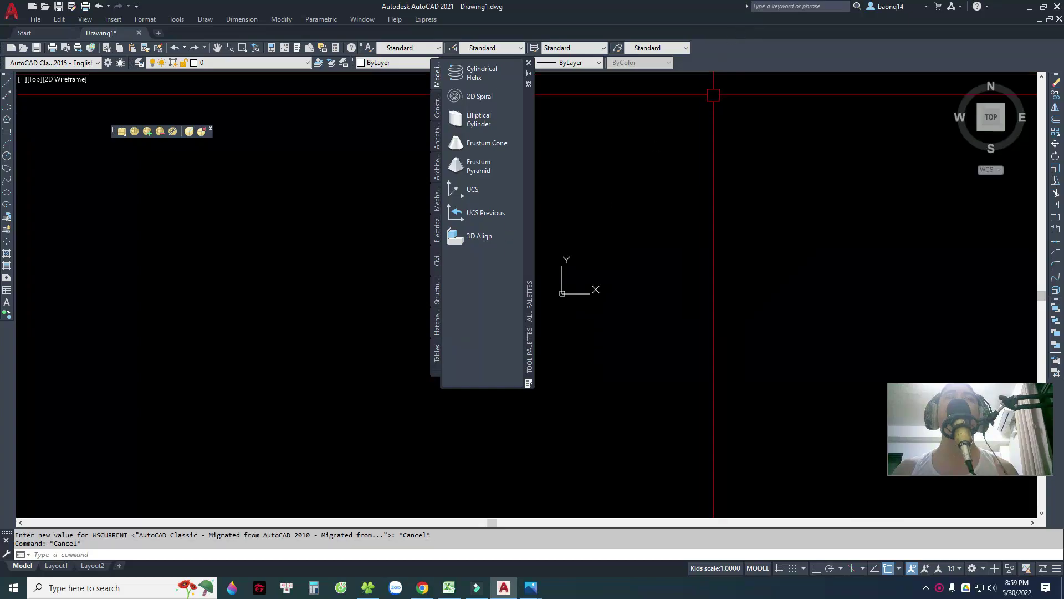
{"action": "key", "text": "Escape"}
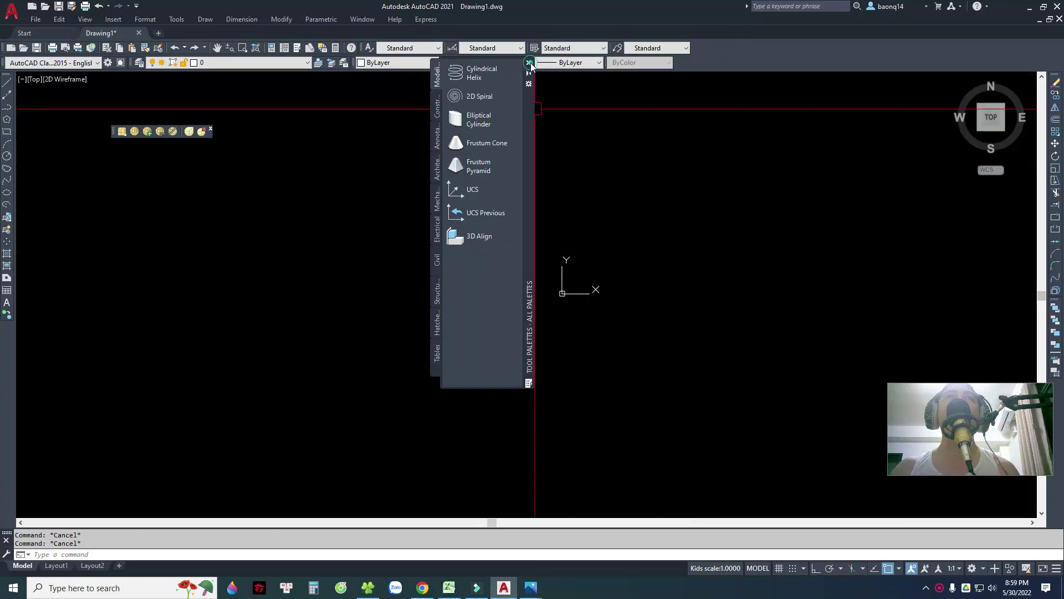
{"action": "left_click", "coordinate": [530, 63]}
Float the Modify and Draw Order toolbars into the canvas and close both
{"action": "left_click_drag", "start_coordinate": [1060, 79], "coordinate": [622, 190]}
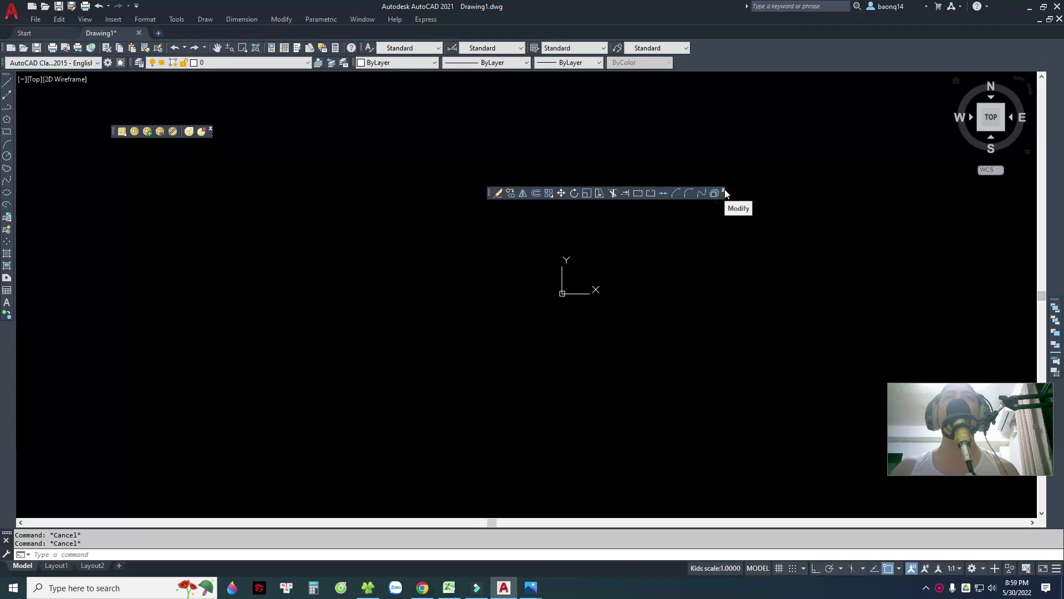
{"action": "left_click", "coordinate": [724, 191]}
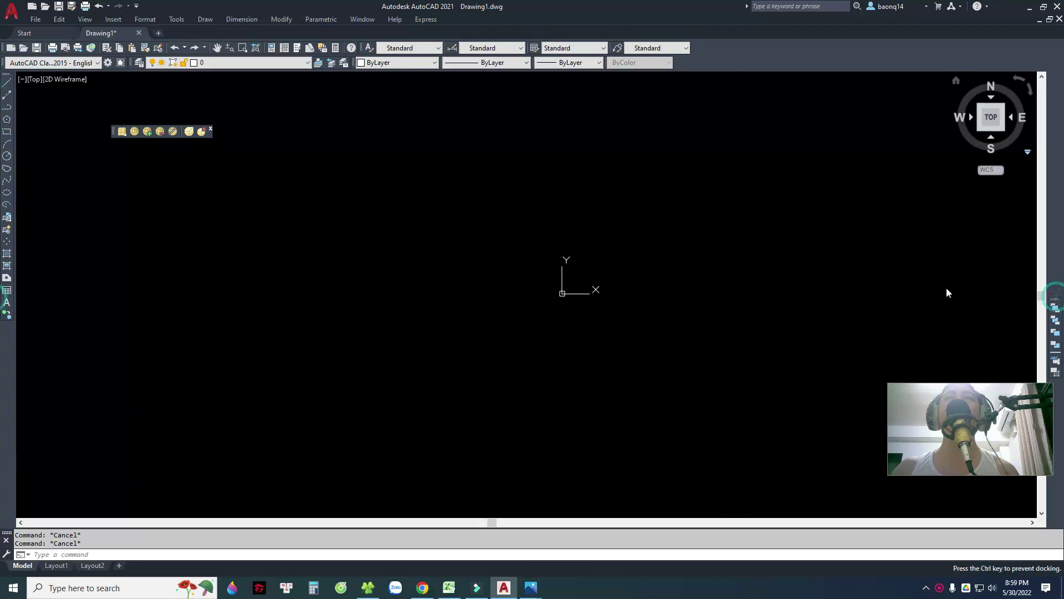
{"action": "left_click_drag", "start_coordinate": [1058, 302], "coordinate": [761, 257]}
{"action": "left_click", "coordinate": [771, 253]}
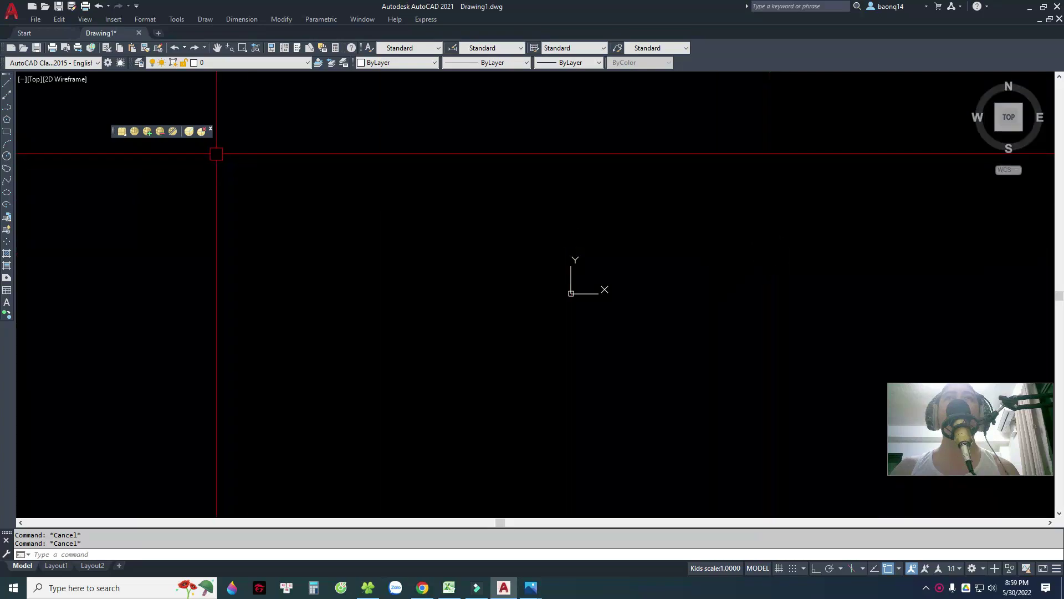
Close the small floating toolbar and the Draw toolbar
{"action": "left_click", "coordinate": [210, 129]}
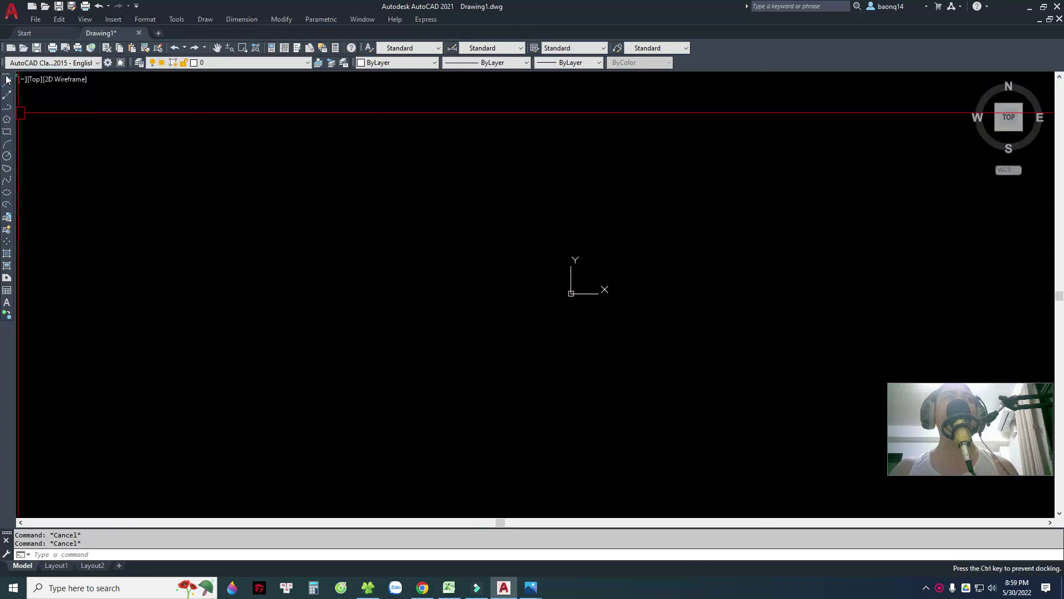
{"action": "left_click_drag", "start_coordinate": [8, 79], "coordinate": [180, 193]}
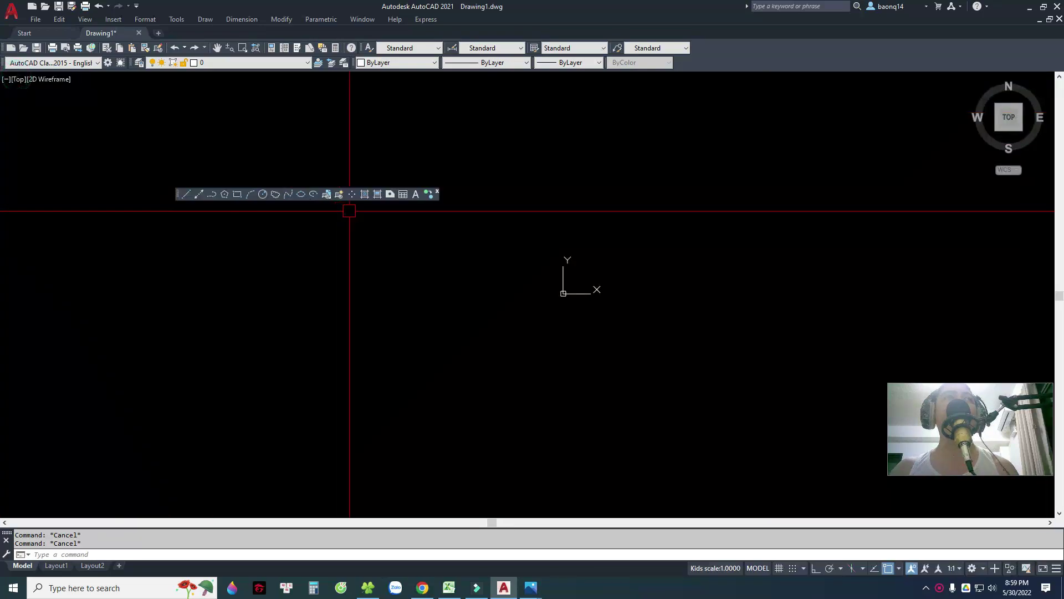
{"action": "left_click", "coordinate": [438, 192]}
Float the Workspaces toolbar in the drawing area and show its workspace dropdown
{"action": "left_click_drag", "start_coordinate": [5, 63], "coordinate": [292, 202]}
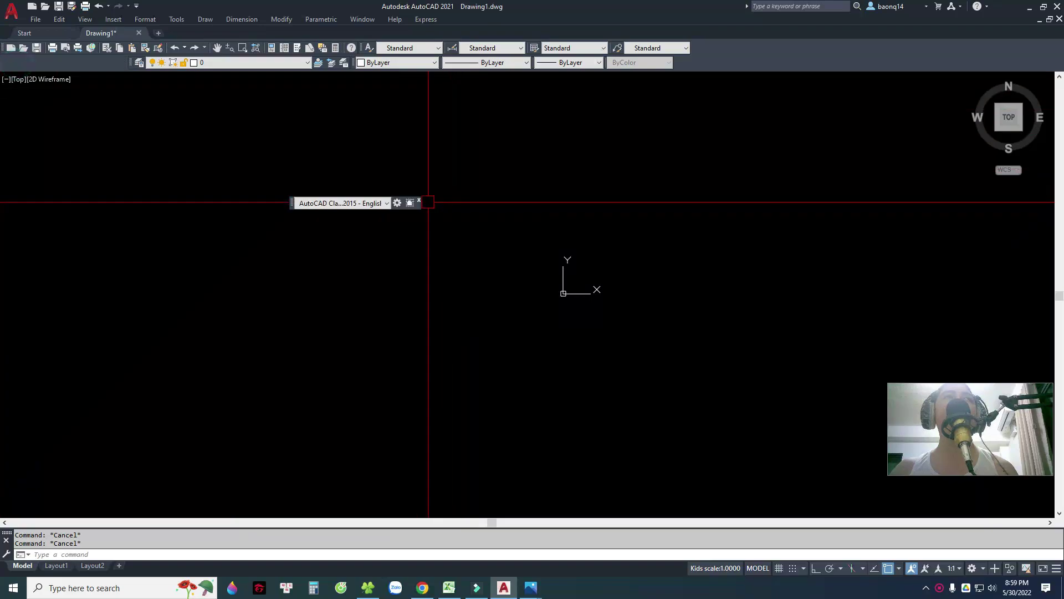
{"action": "left_click", "coordinate": [352, 205]}
{"action": "left_click", "coordinate": [354, 205]}
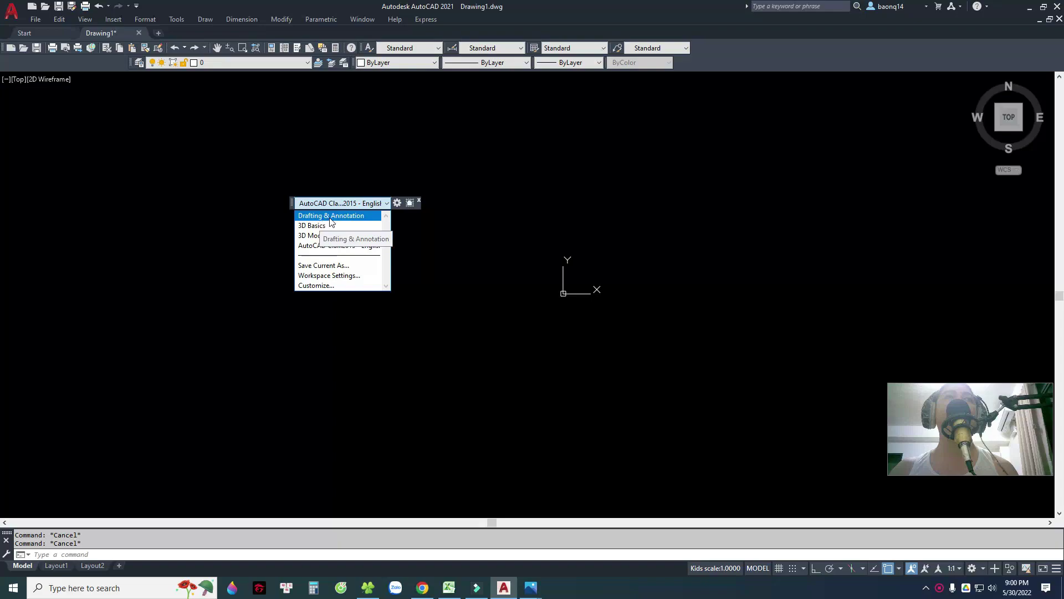
Switch to Drafting & Annotation, then back to AutoCAD Classic with Tool Palettes closed
{"action": "left_click", "coordinate": [330, 217]}
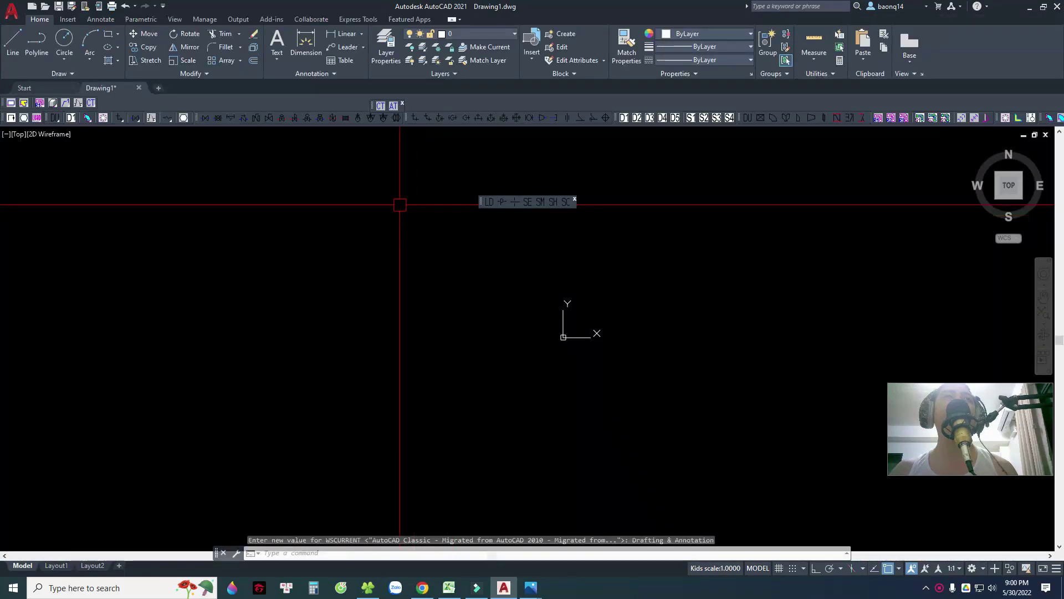
{"action": "left_click", "coordinate": [972, 568]}
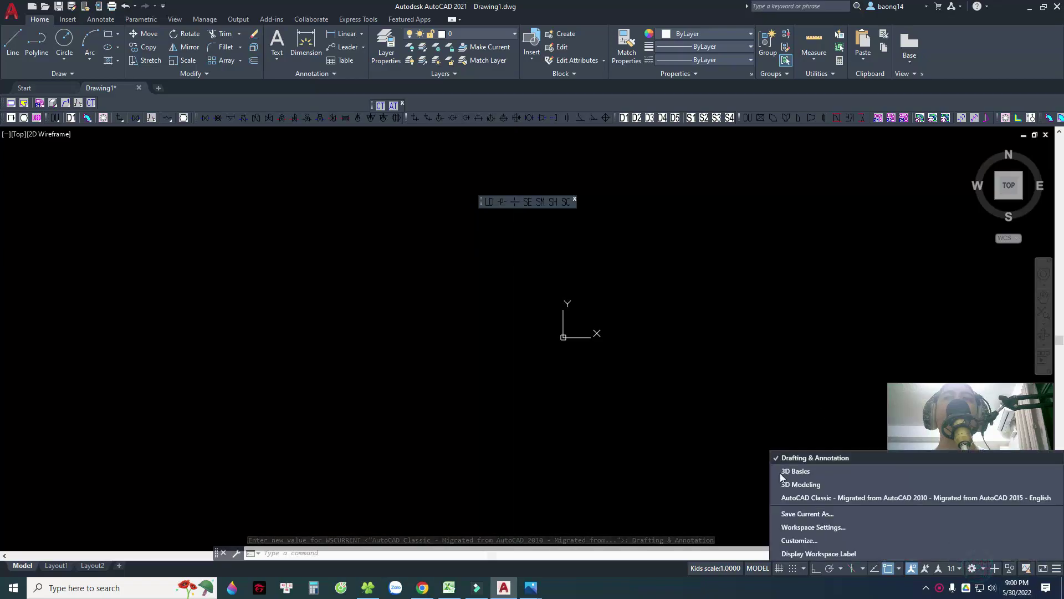
{"action": "left_click", "coordinate": [792, 498]}
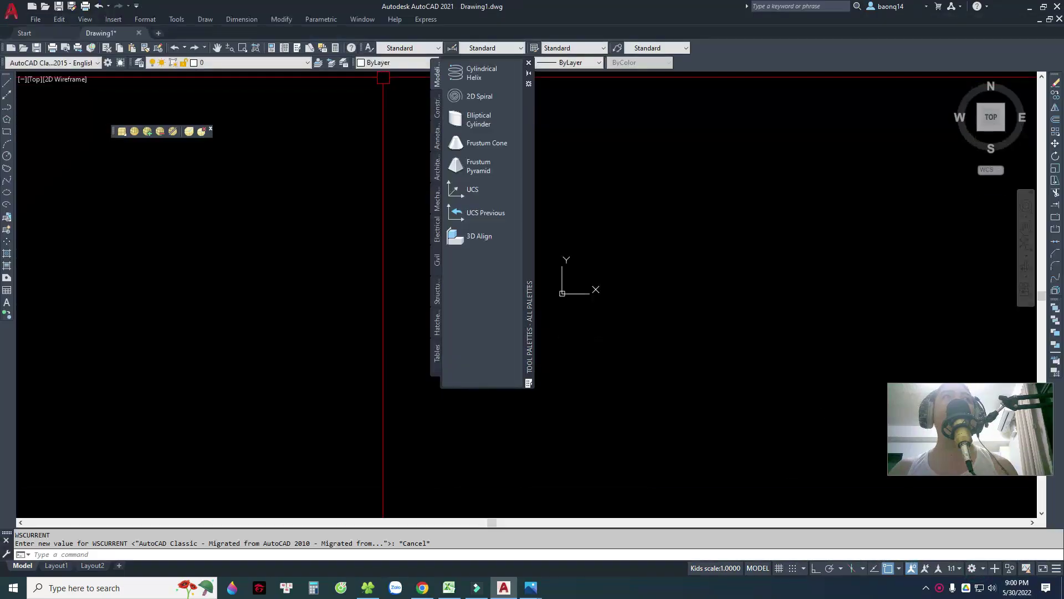
{"action": "left_click", "coordinate": [528, 65]}
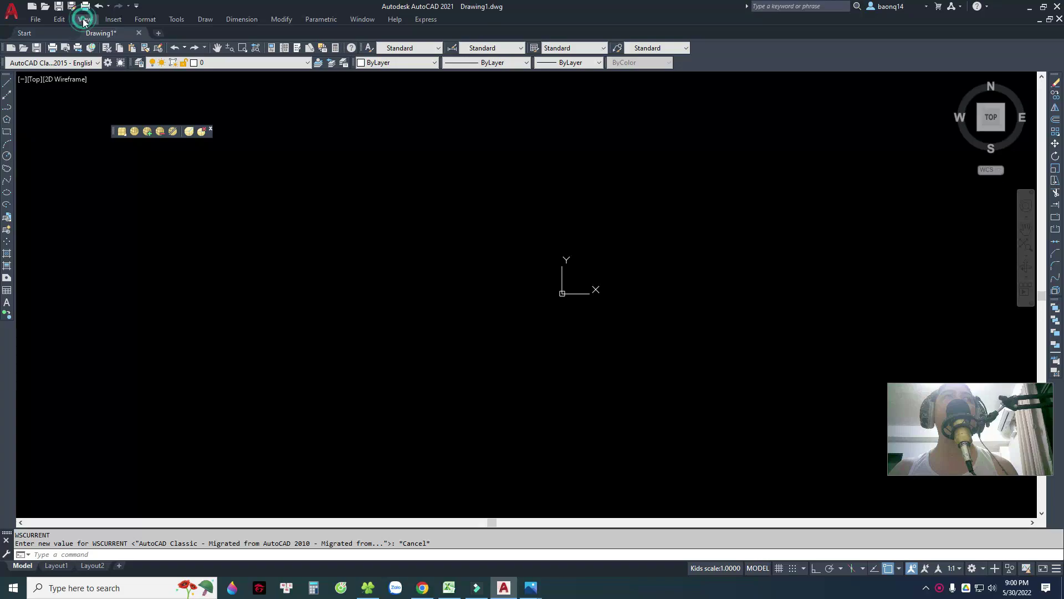
Browse the Edit and Format menus, then dismiss them
{"action": "left_click", "coordinate": [84, 21]}
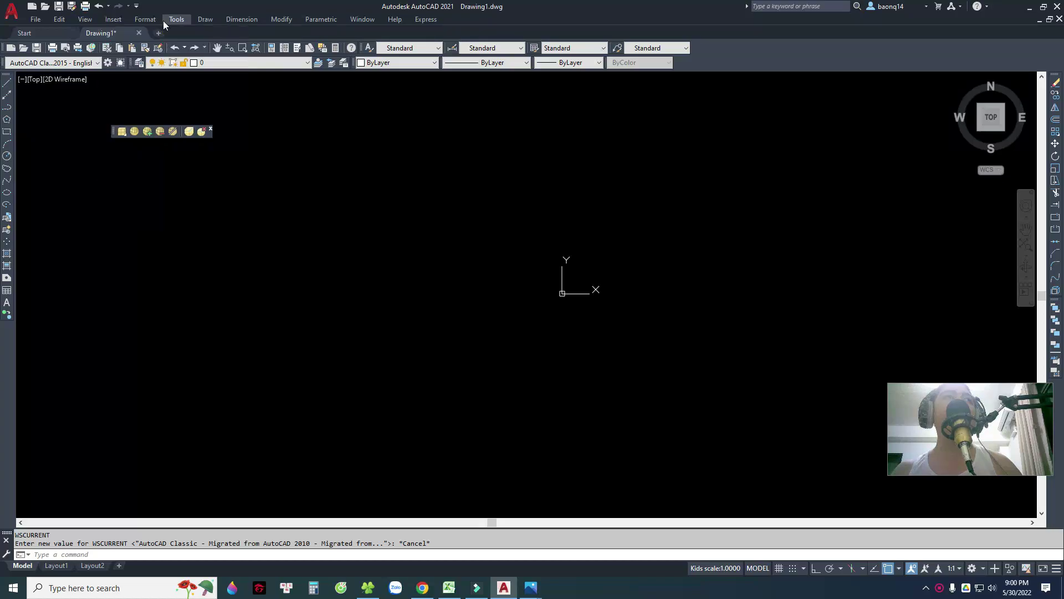
{"action": "left_click", "coordinate": [145, 20]}
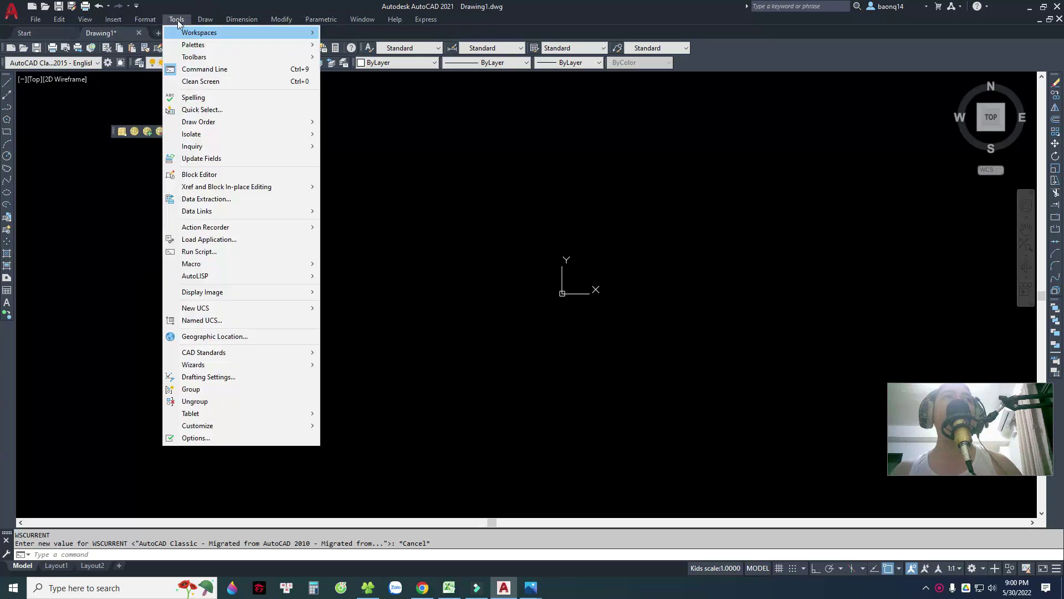
{"action": "left_click", "coordinate": [350, 299]}
{"action": "middle_click_drag", "start_coordinate": [349, 299], "coordinate": [356, 166]}
{"action": "key", "text": "Escape"}
{"action": "key", "text": "Escape"}
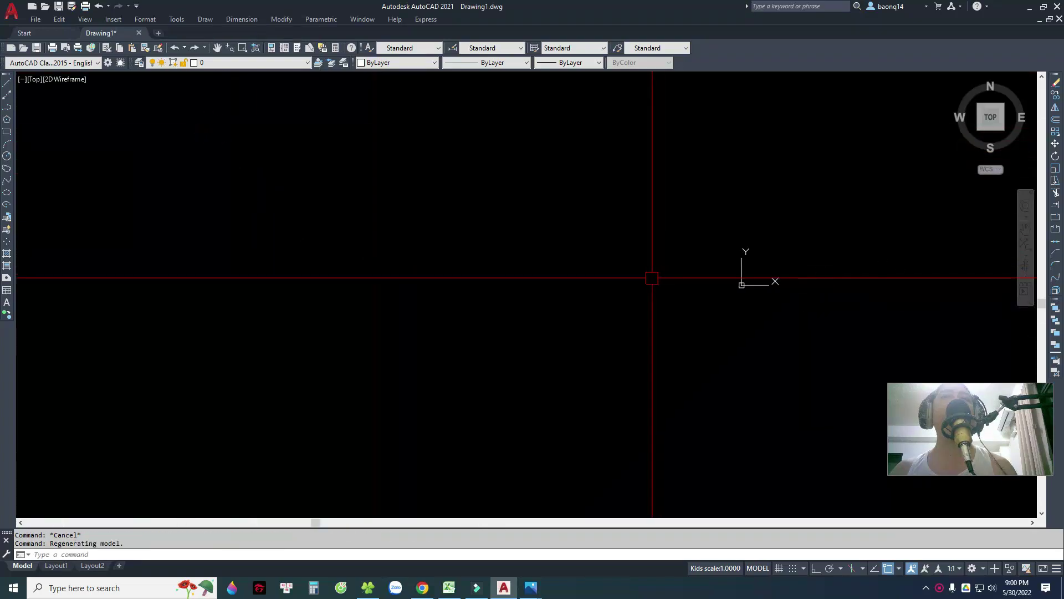
{"action": "mouse_move", "coordinate": [613, 302]}
{"action": "middle_mouse_down"}
{"action": "mouse_move", "coordinate": [632, 332]}
{"action": "mouse_move", "coordinate": [249, 368]}
{"action": "middle_mouse_up"}
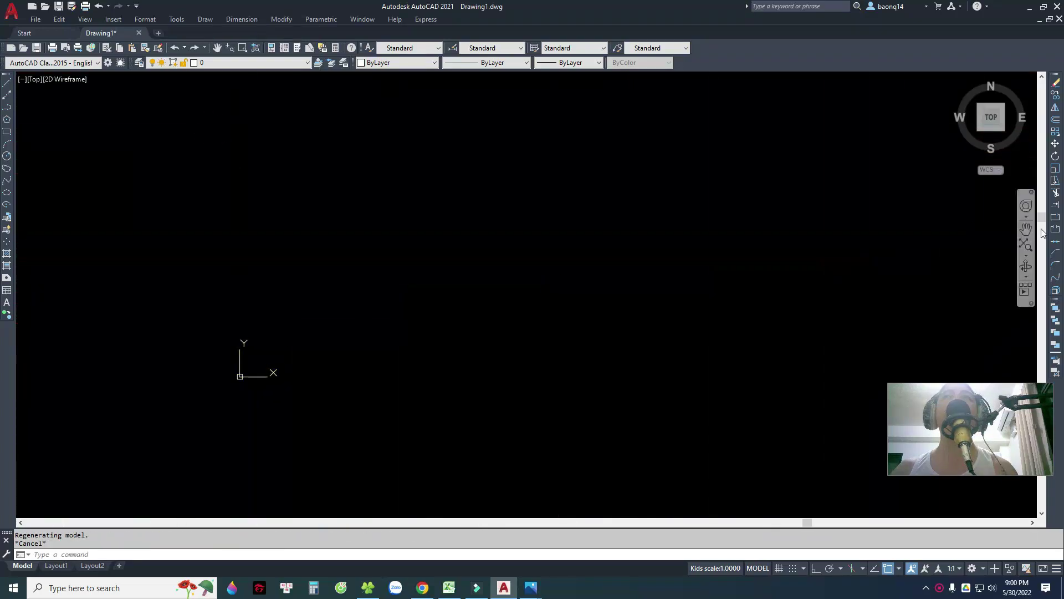
Turn off the navigation bar and float the Draw toolbar near the top
{"action": "left_click", "coordinate": [1030, 194]}
{"action": "left_click", "coordinate": [565, 264]}
{"action": "key", "text": "Escape"}
{"action": "left_click", "coordinate": [367, 307]}
{"action": "left_click", "coordinate": [191, 441]}
{"action": "key", "text": "Escape"}
{"action": "left_click", "coordinate": [140, 486]}
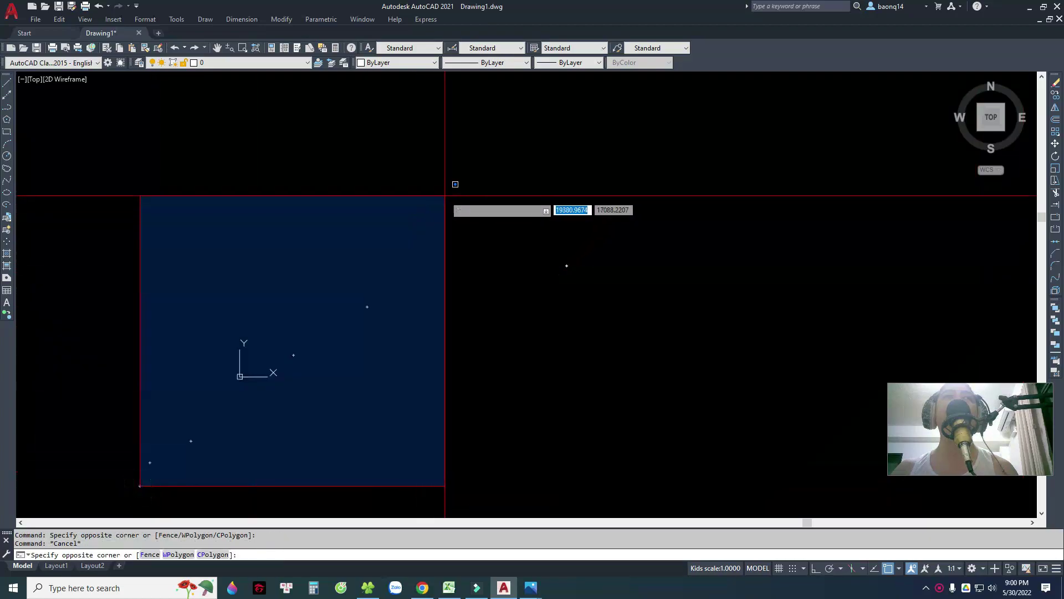
{"action": "left_click", "coordinate": [462, 181]}
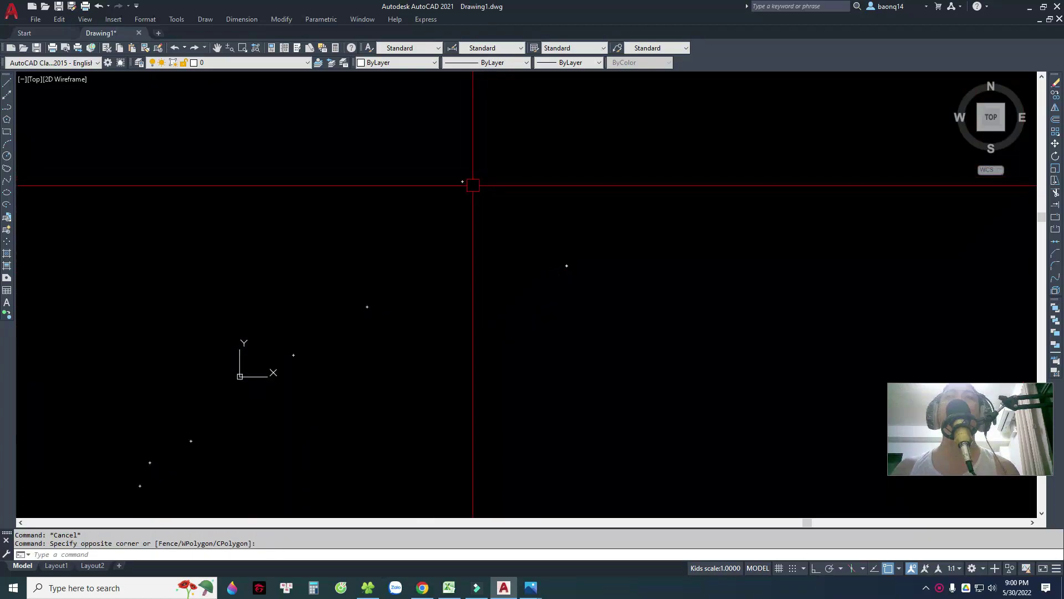
{"action": "key", "text": "Escape"}
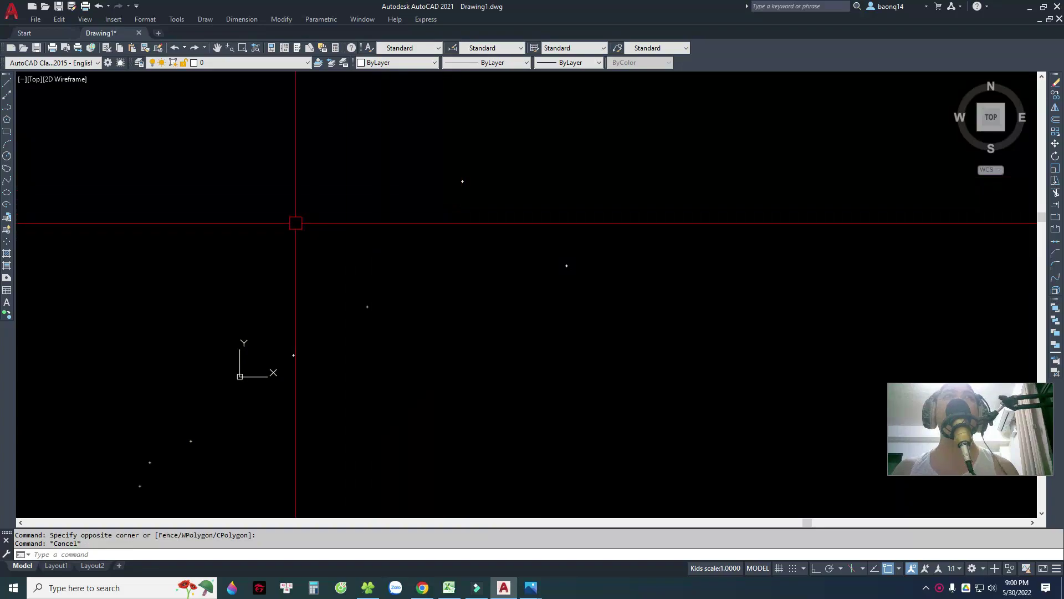
{"action": "left_click_drag", "start_coordinate": [3, 76], "coordinate": [86, 88]}
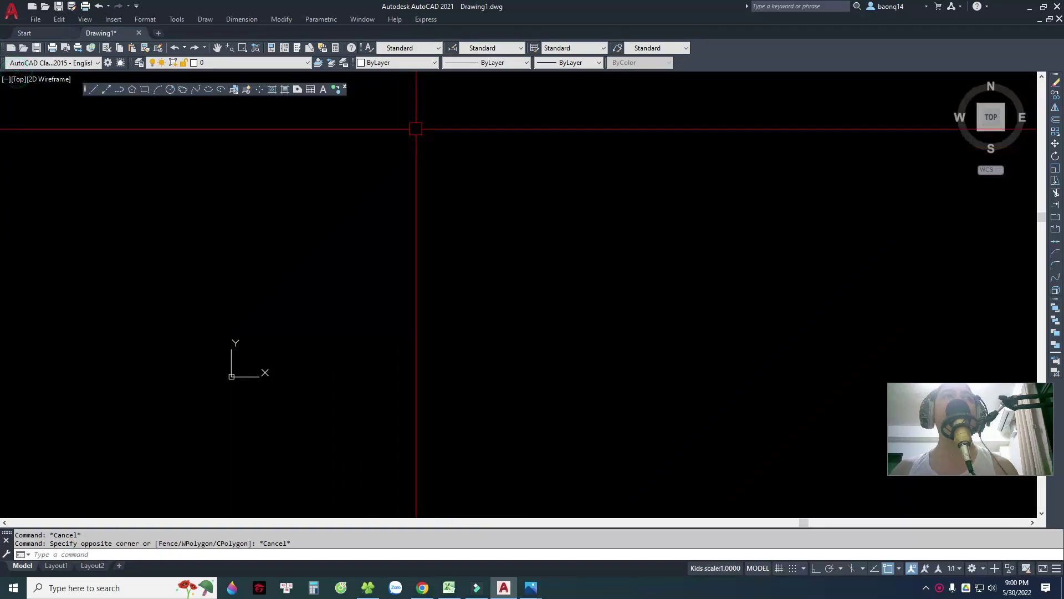
Close the floating Draw, Workspaces and Standard toolbars
{"action": "left_click", "coordinate": [345, 87]}
{"action": "middle_click_drag", "start_coordinate": [415, 216], "coordinate": [485, 240]}
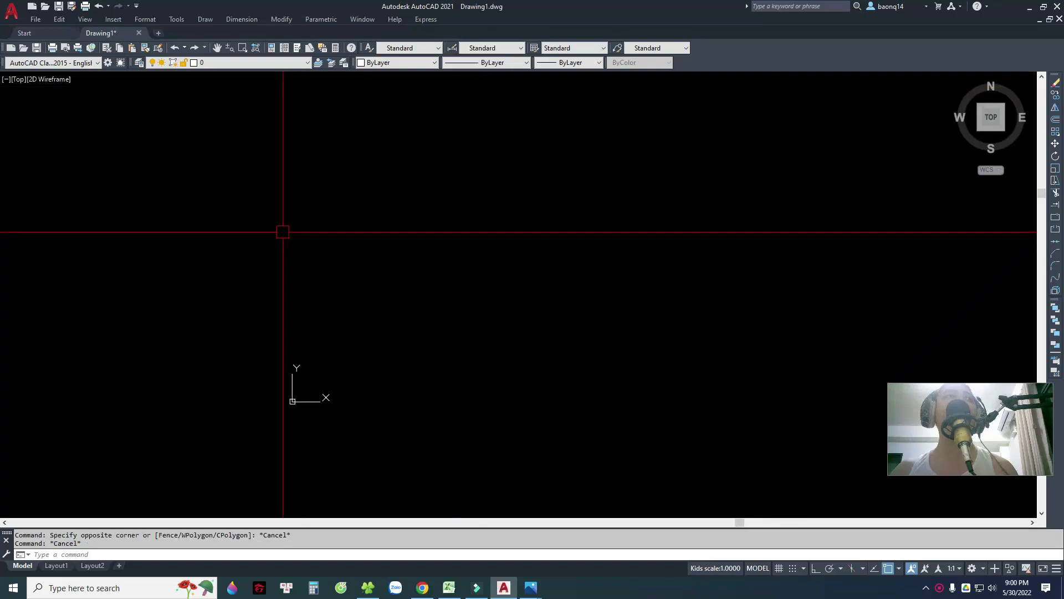
{"action": "left_click_drag", "start_coordinate": [5, 62], "coordinate": [365, 270]}
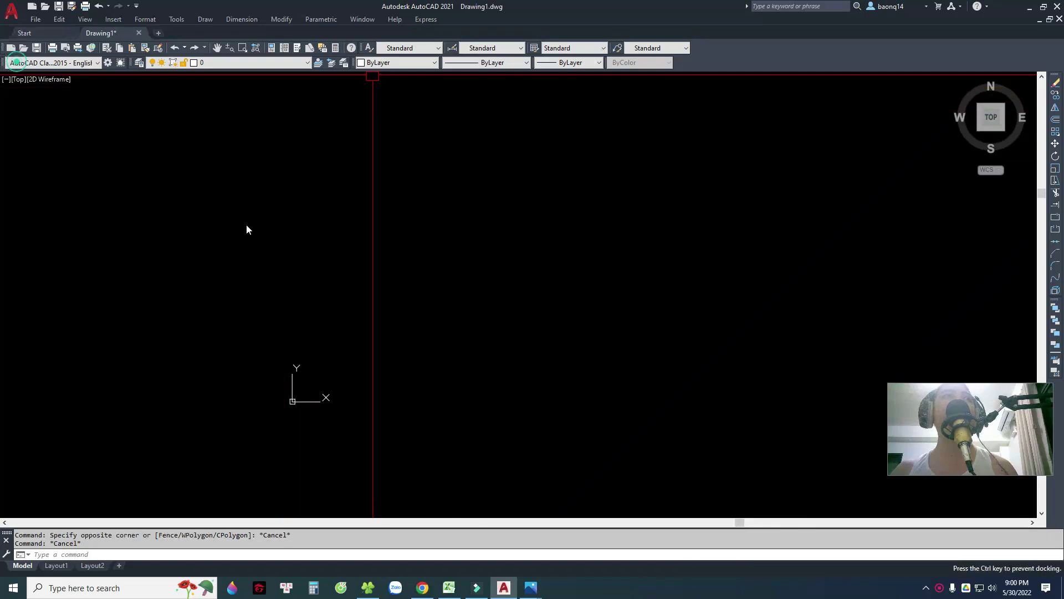
{"action": "left_click", "coordinate": [365, 265]}
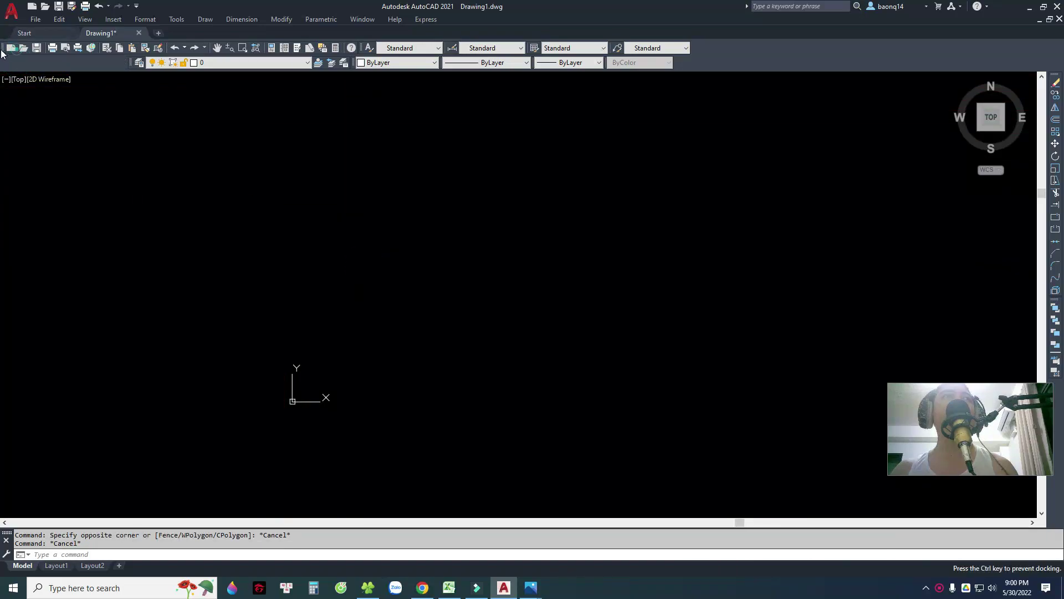
{"action": "left_click_drag", "start_coordinate": [7, 53], "coordinate": [533, 241]}
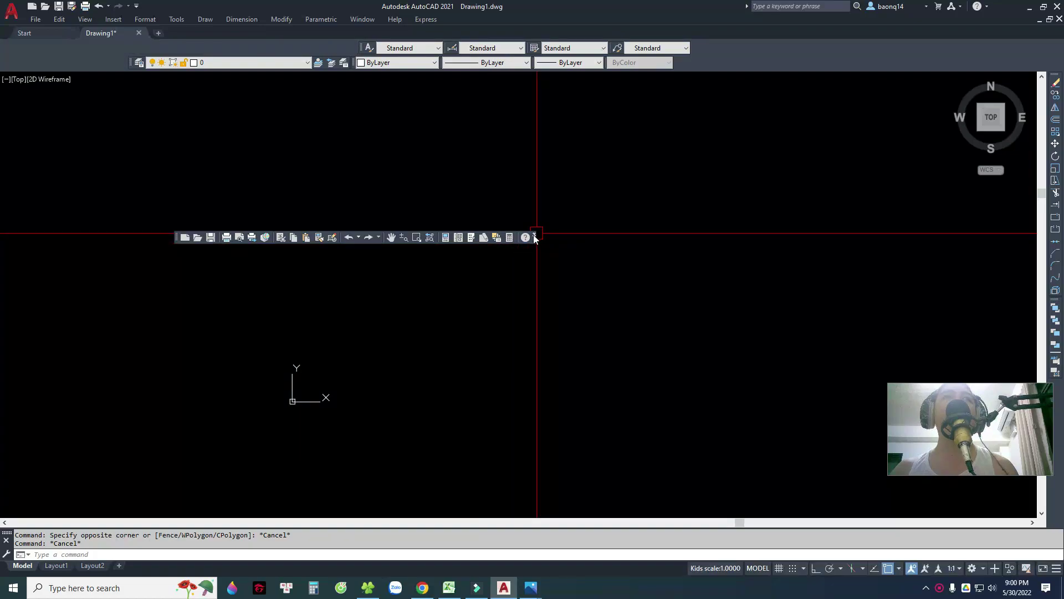
{"action": "left_click", "coordinate": [534, 238]}
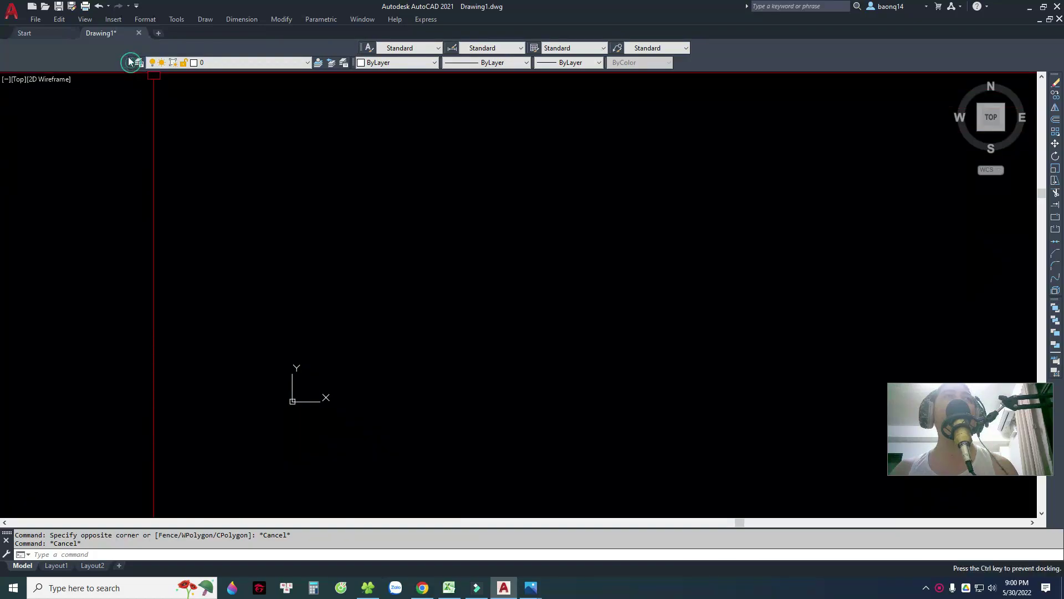
Arrange the Layers and Properties toolbars beside the style lists in one top row
{"action": "left_click_drag", "start_coordinate": [131, 62], "coordinate": [134, 47]}
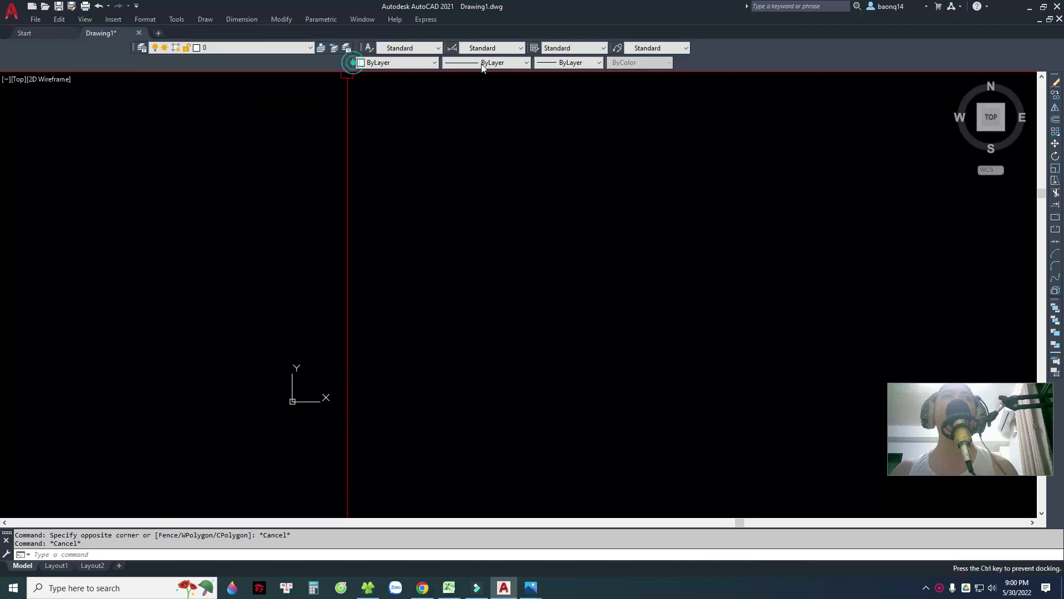
{"action": "left_click_drag", "start_coordinate": [355, 62], "coordinate": [298, 63]}
{"action": "left_click_drag", "start_coordinate": [2, 52], "coordinate": [3, 47]}
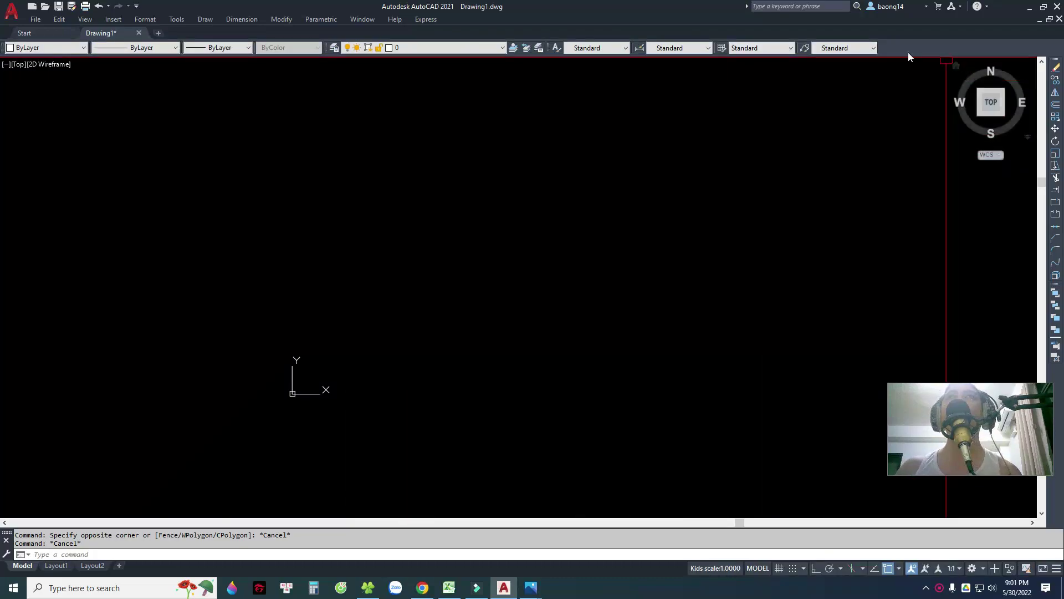
{"action": "middle_click_drag", "start_coordinate": [402, 252], "coordinate": [558, 176]}
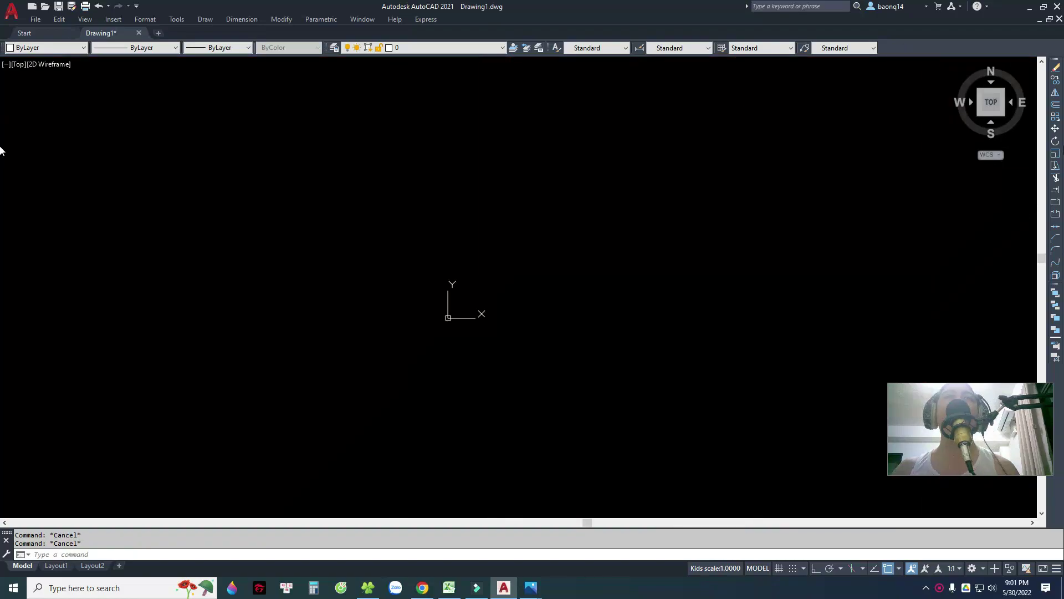
Remove the Modify and Draw Order side toolbars and undock the command line
{"action": "left_click_drag", "start_coordinate": [1055, 63], "coordinate": [812, 141]}
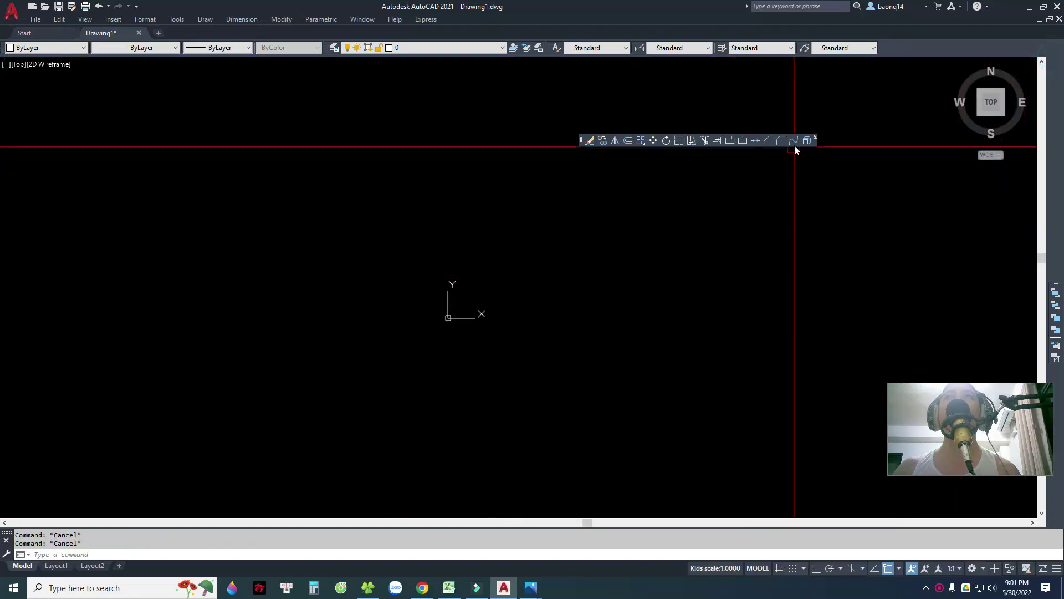
{"action": "left_click_drag", "start_coordinate": [1055, 285], "coordinate": [716, 227]}
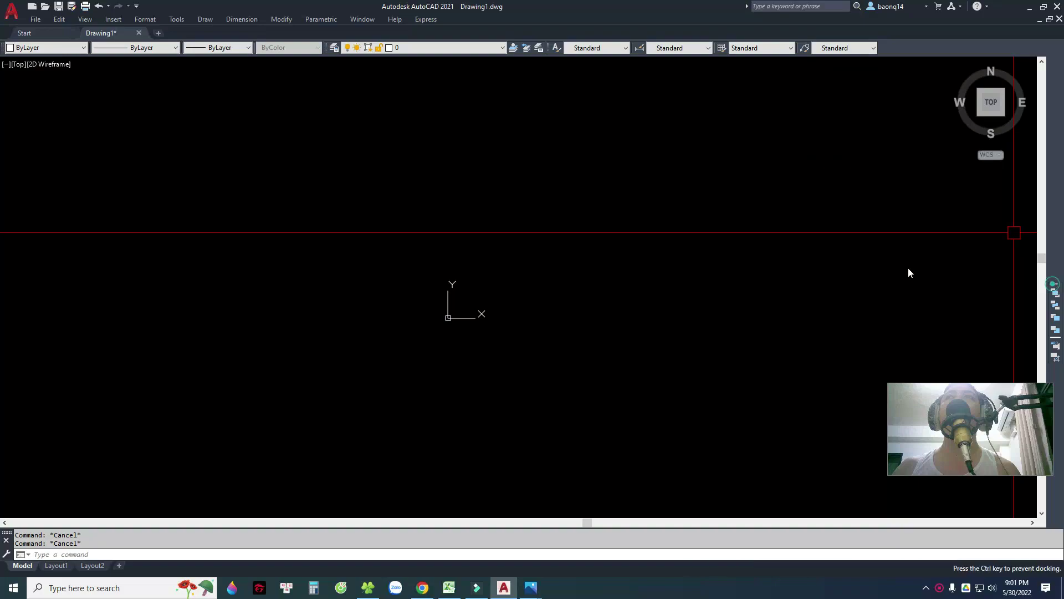
{"action": "left_click", "coordinate": [718, 228]}
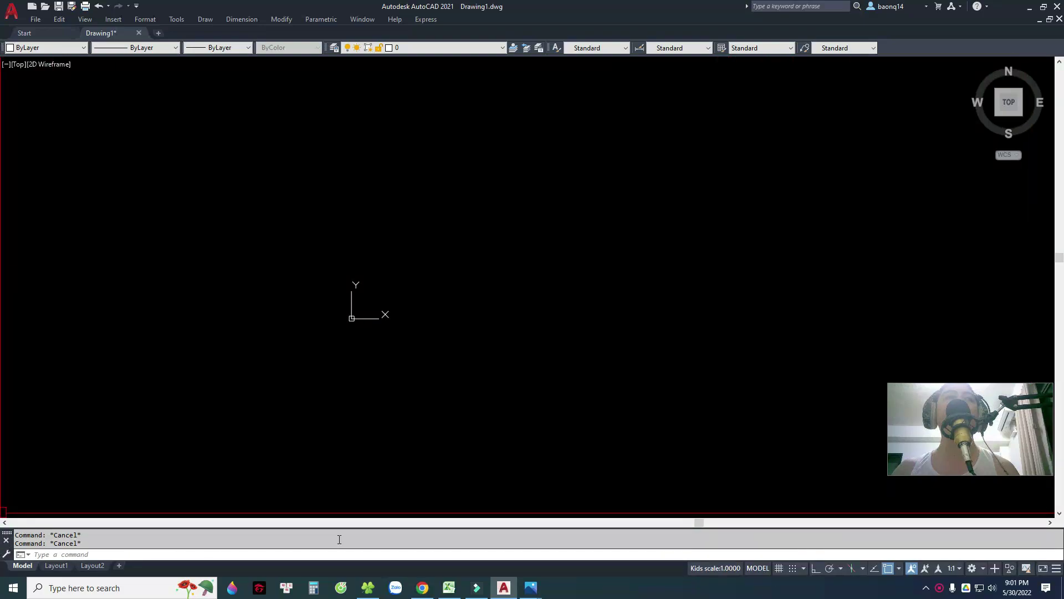
{"action": "mouse_move", "coordinate": [7, 533]}
{"action": "left_mouse_down"}
{"action": "mouse_move", "coordinate": [169, 396]}
{"action": "mouse_move", "coordinate": [10, 554]}
{"action": "left_mouse_up"}
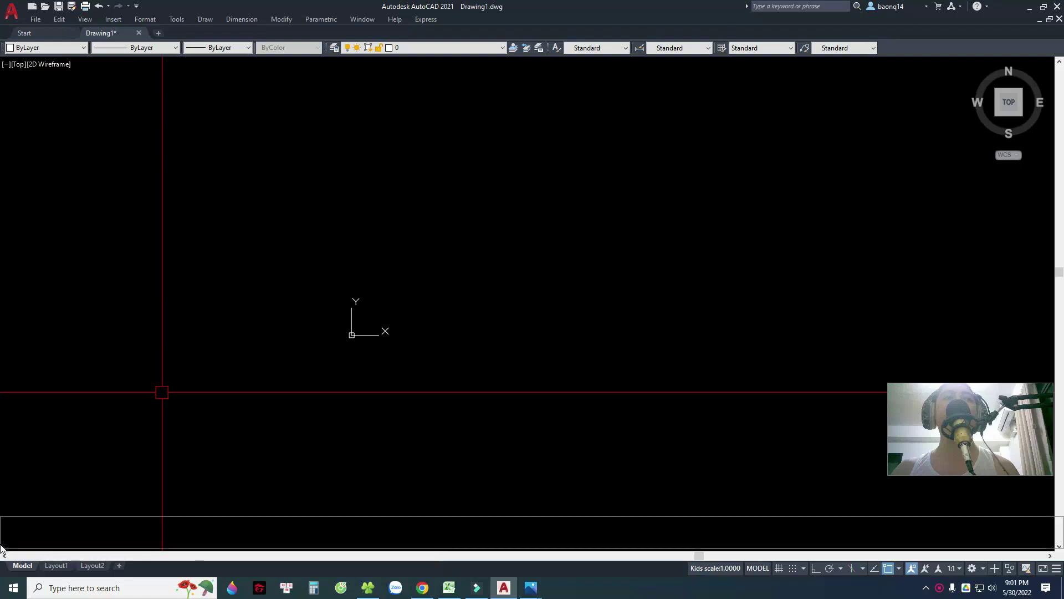
Place the command line as a compact floating bar at the lower left
{"action": "mouse_move", "coordinate": [7, 533]}
{"action": "left_mouse_down"}
{"action": "mouse_move", "coordinate": [150, 434]}
{"action": "mouse_move", "coordinate": [194, 450]}
{"action": "mouse_move", "coordinate": [2, 526]}
{"action": "left_mouse_up"}
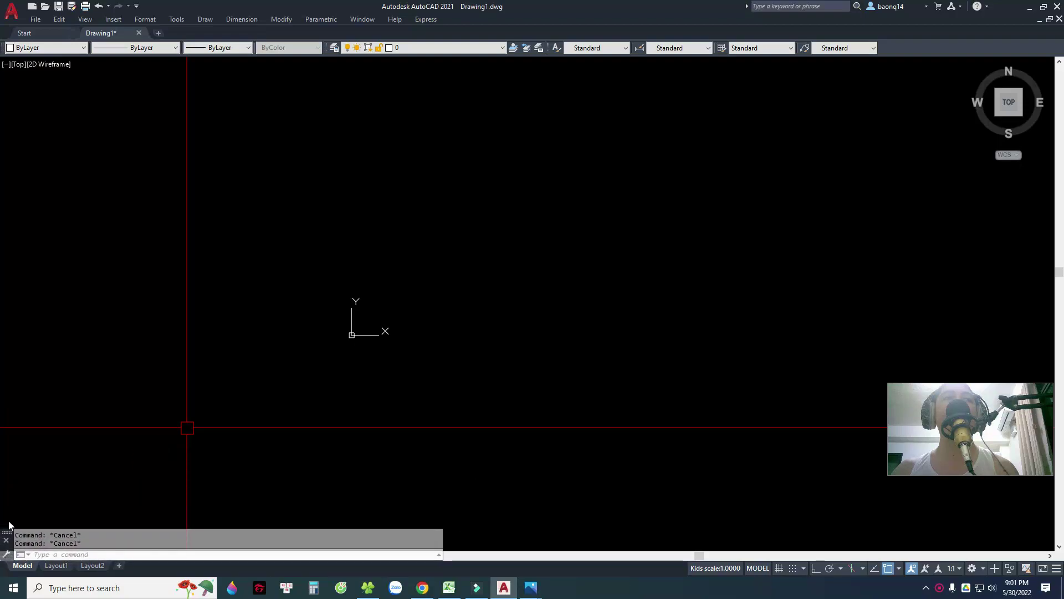
{"action": "scroll", "coordinate": [710, 405], "scroll_direction": "down", "scroll_amount": 5}
{"action": "mouse_move", "coordinate": [673, 375]}
{"action": "middle_mouse_down"}
{"action": "mouse_move", "coordinate": [521, 346]}
{"action": "mouse_move", "coordinate": [656, 263]}
{"action": "middle_mouse_up"}
{"action": "middle_click_drag", "start_coordinate": [575, 249], "coordinate": [506, 214]}
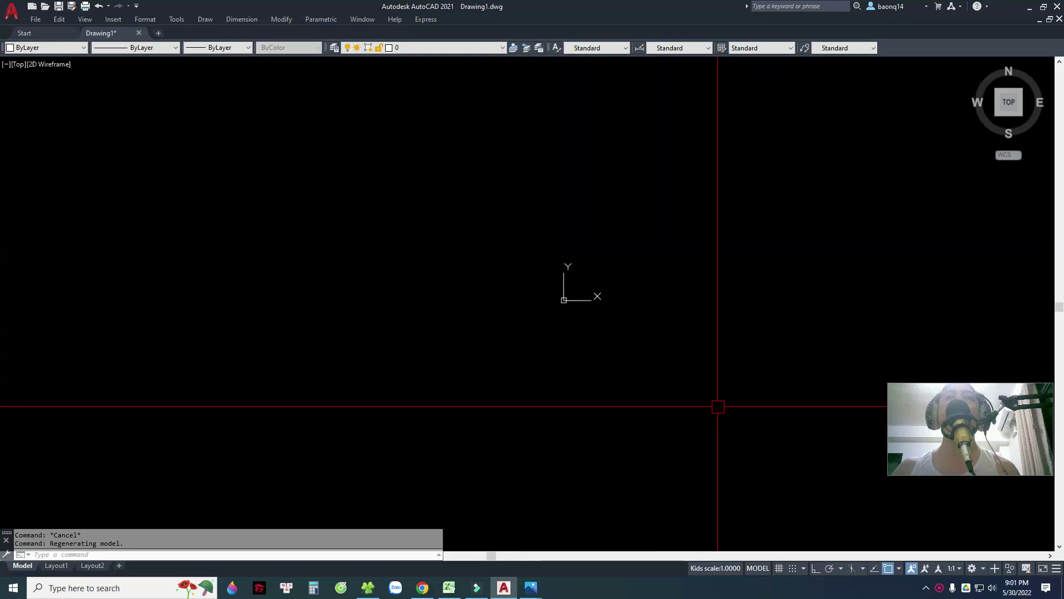
Open and dismiss the workspace list, then show the Windows desktop with Win+D
{"action": "left_click", "coordinate": [973, 569]}
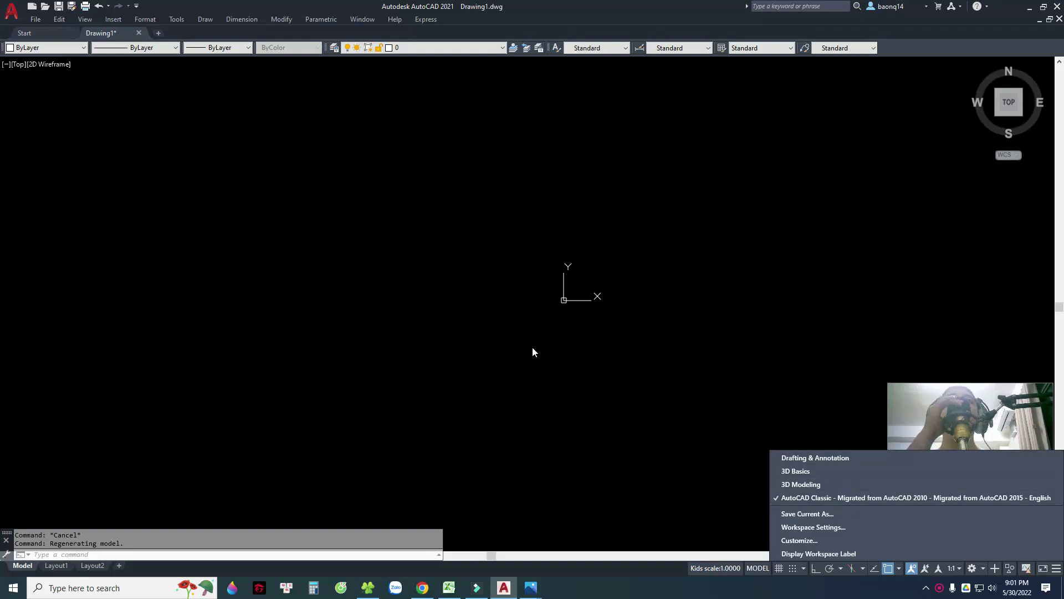
{"action": "key", "text": "Escape"}
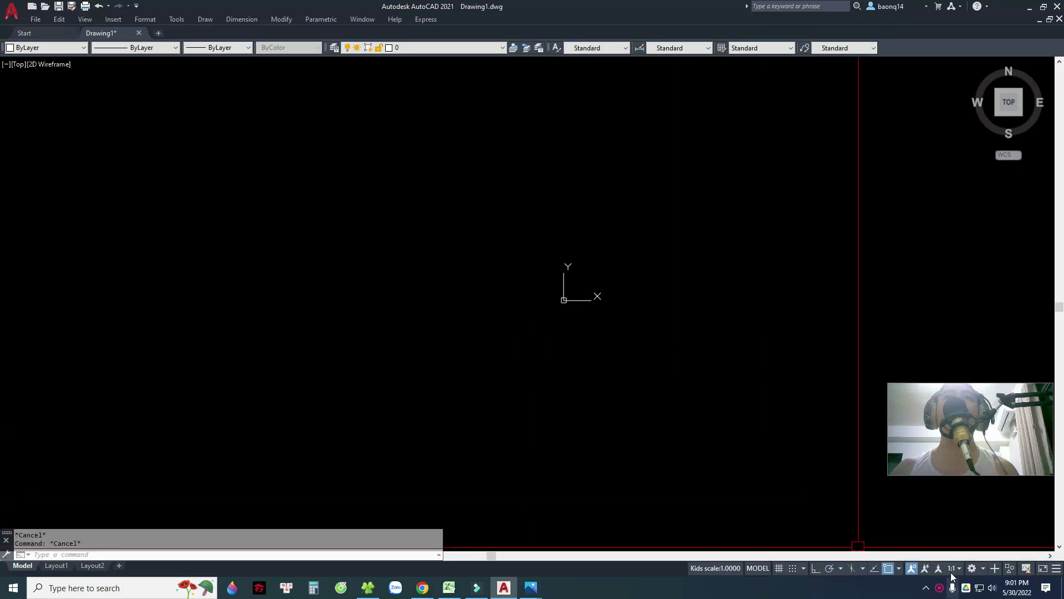
{"action": "left_click", "coordinate": [973, 568]}
{"action": "key", "text": "Escape"}
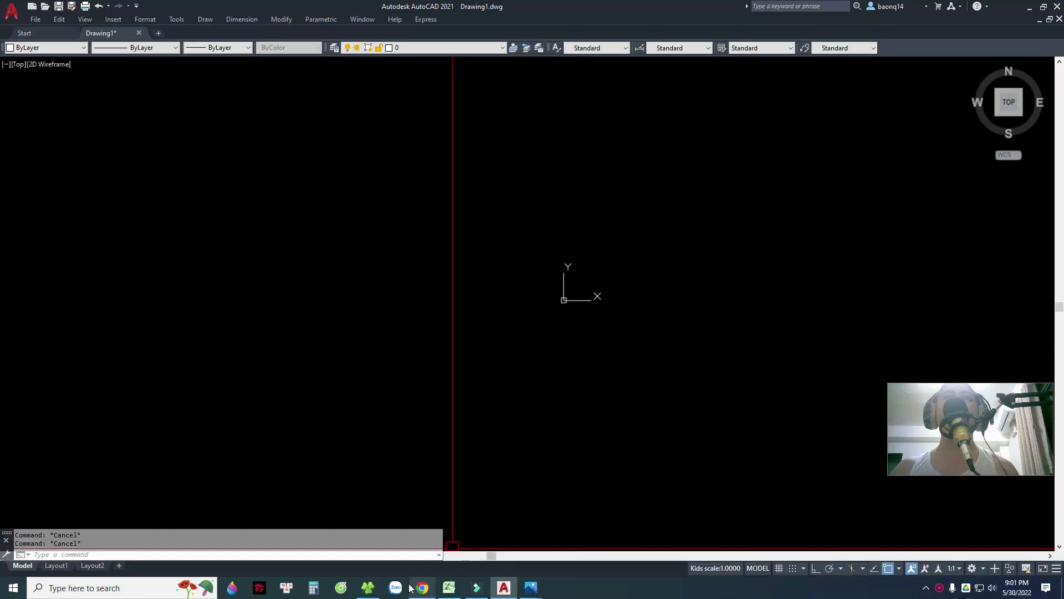
{"action": "key", "text": "super+d"}
{"action": "left_click_drag", "start_coordinate": [462, 105], "coordinate": [510, 201]}
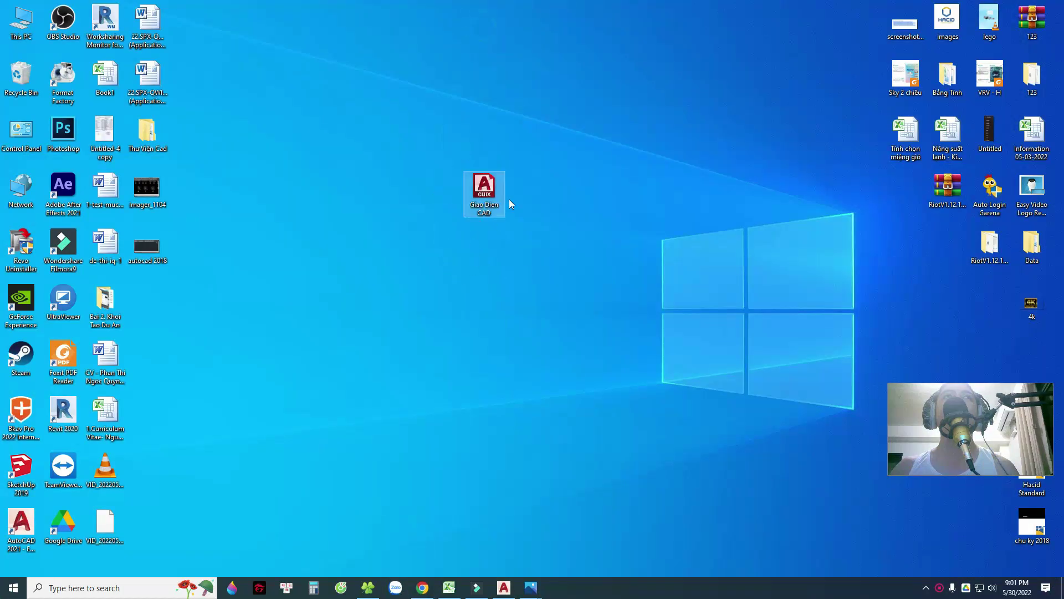
Select the Giao Dien CAD icon, then bring AutoCAD back from the taskbar
{"action": "left_click_drag", "start_coordinate": [392, 117], "coordinate": [605, 302]}
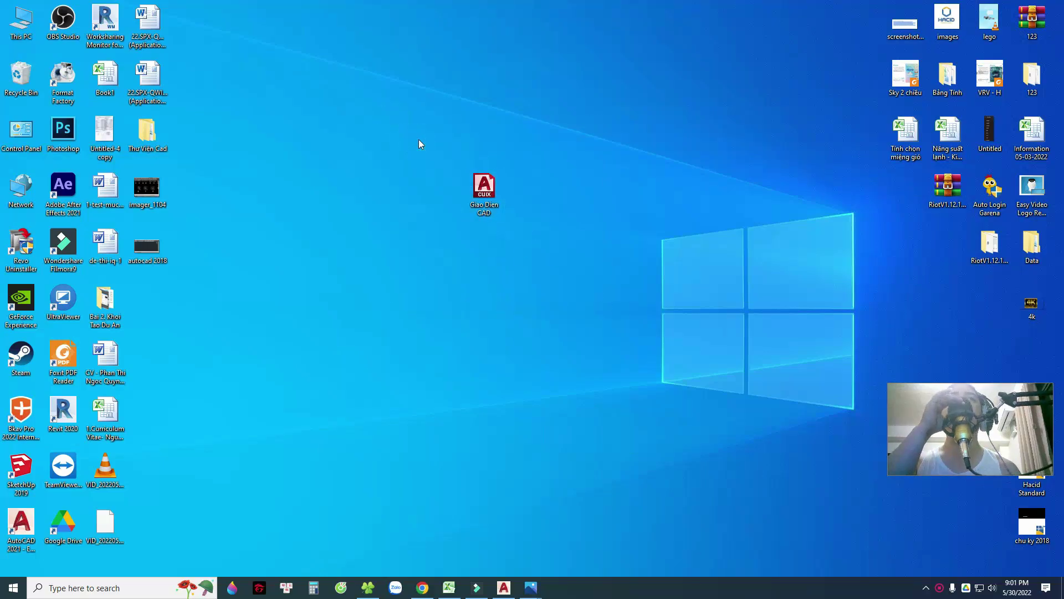
{"action": "left_click", "coordinate": [504, 587]}
{"action": "scroll", "coordinate": [621, 294], "scroll_direction": "up", "scroll_amount": 1}
{"action": "left_click", "coordinate": [620, 294]}
{"action": "left_click", "coordinate": [456, 460]}
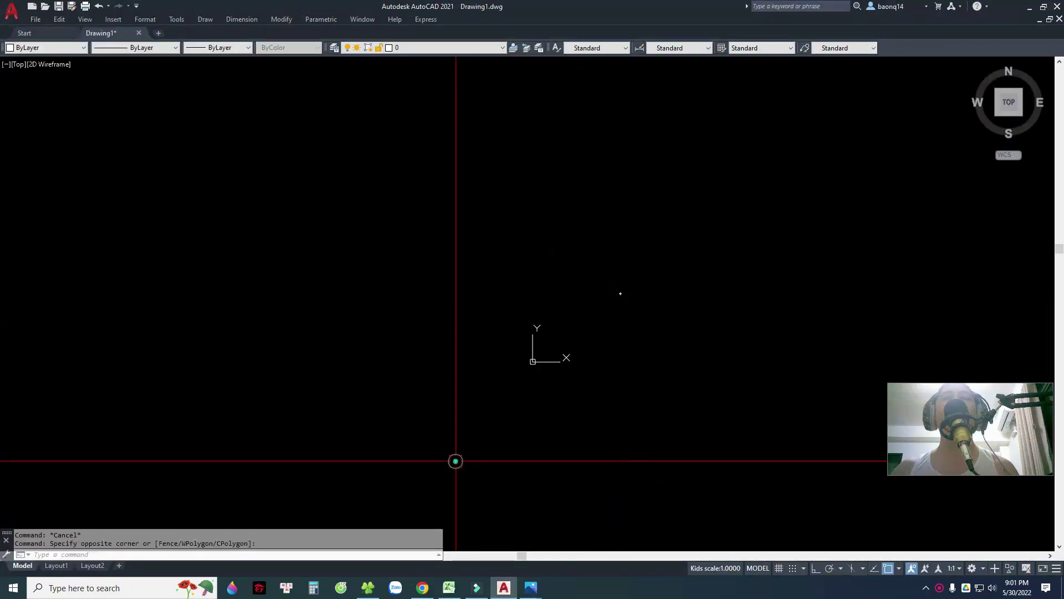